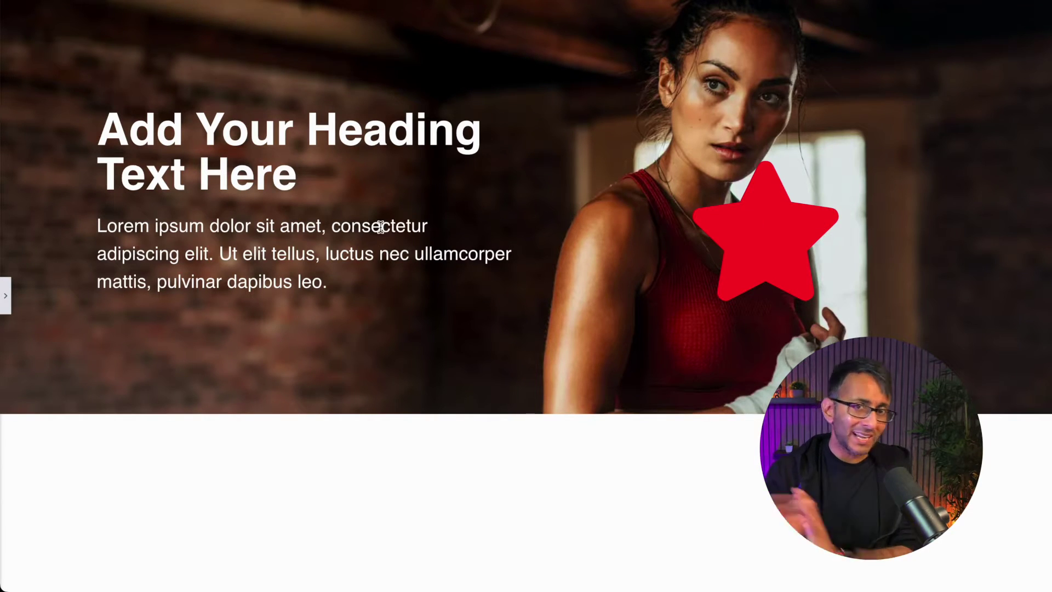
Step: Reopen the Edit Section panel and review its Layout and Advanced settings, ending on Layout
click(4, 300)
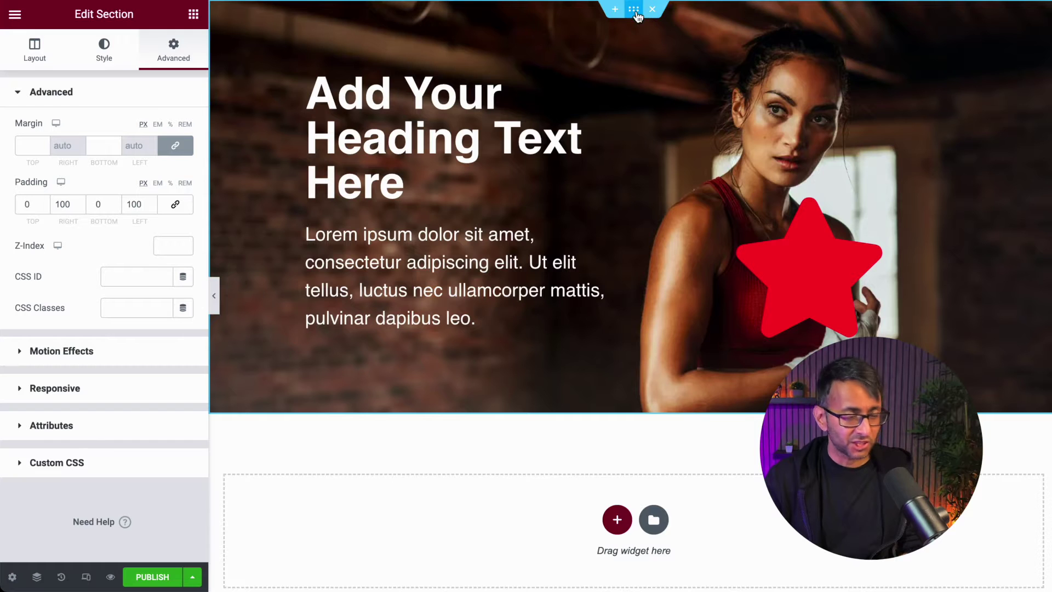
click(35, 64)
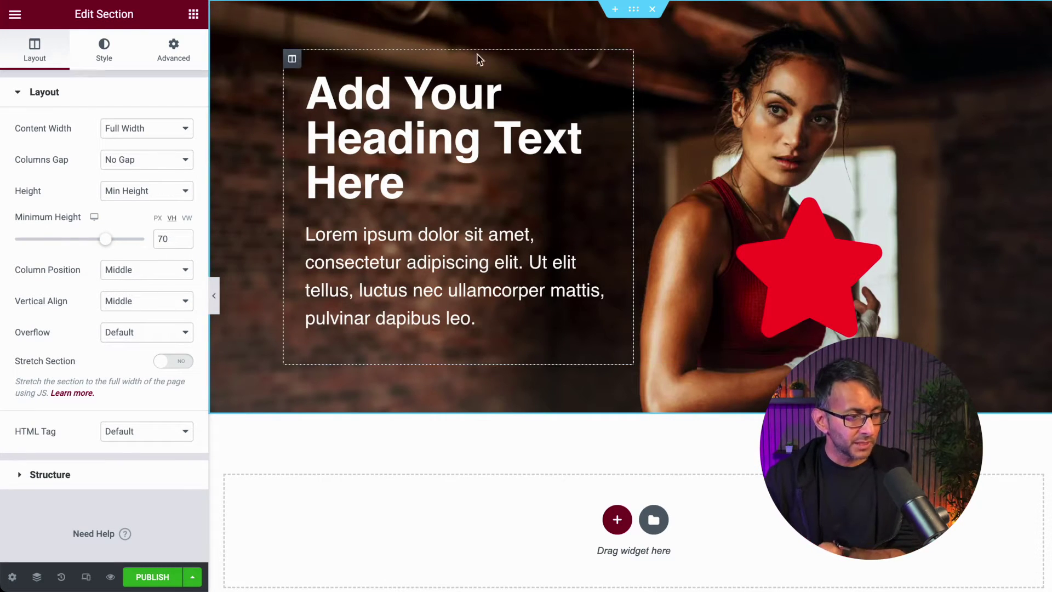
click(173, 50)
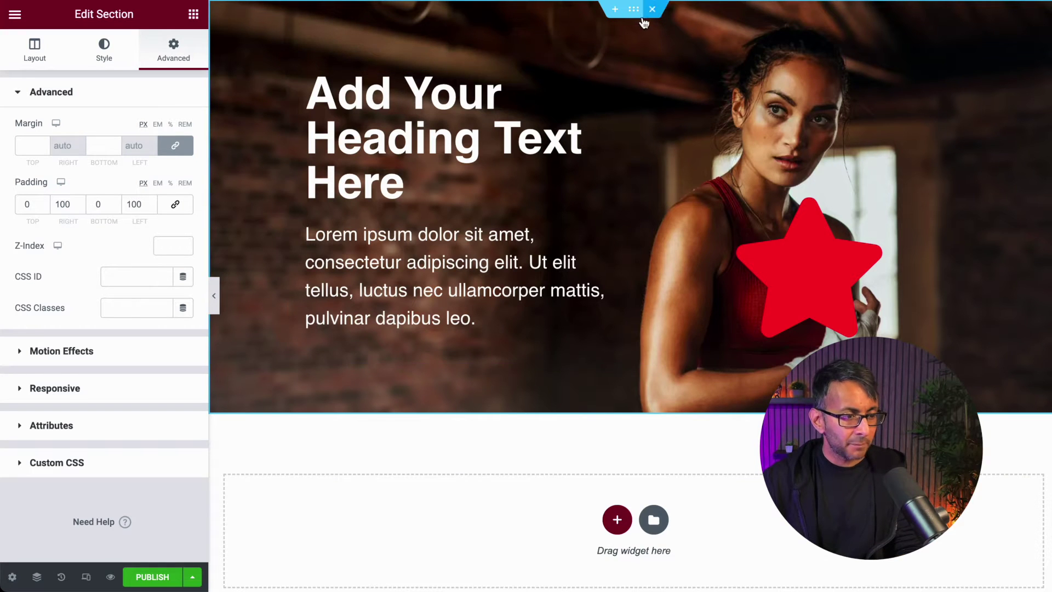
click(34, 64)
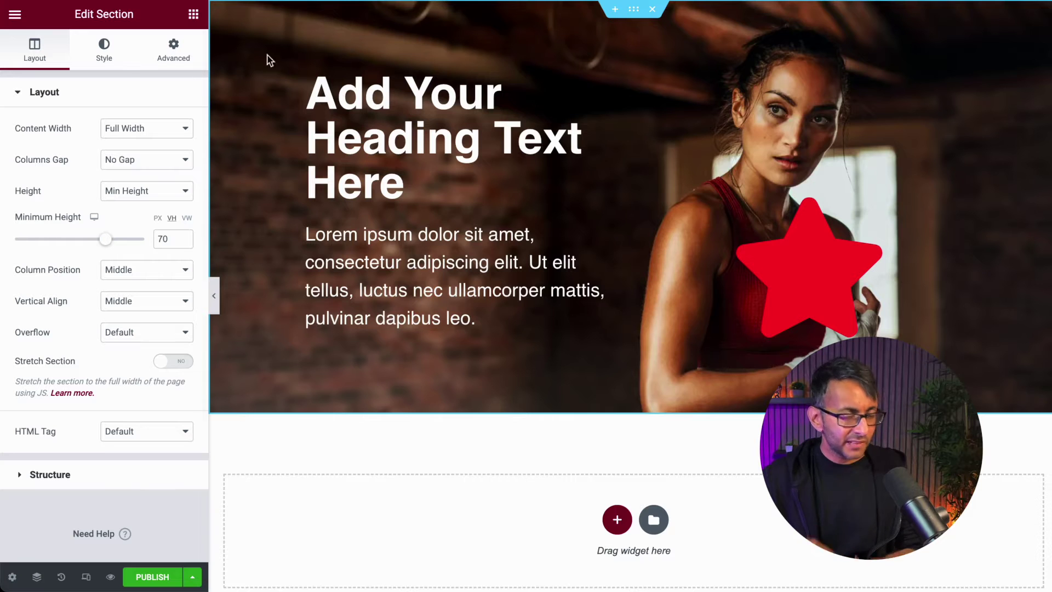
Step: Make the section's background overlay a gradient with second colour #ff0050
click(115, 62)
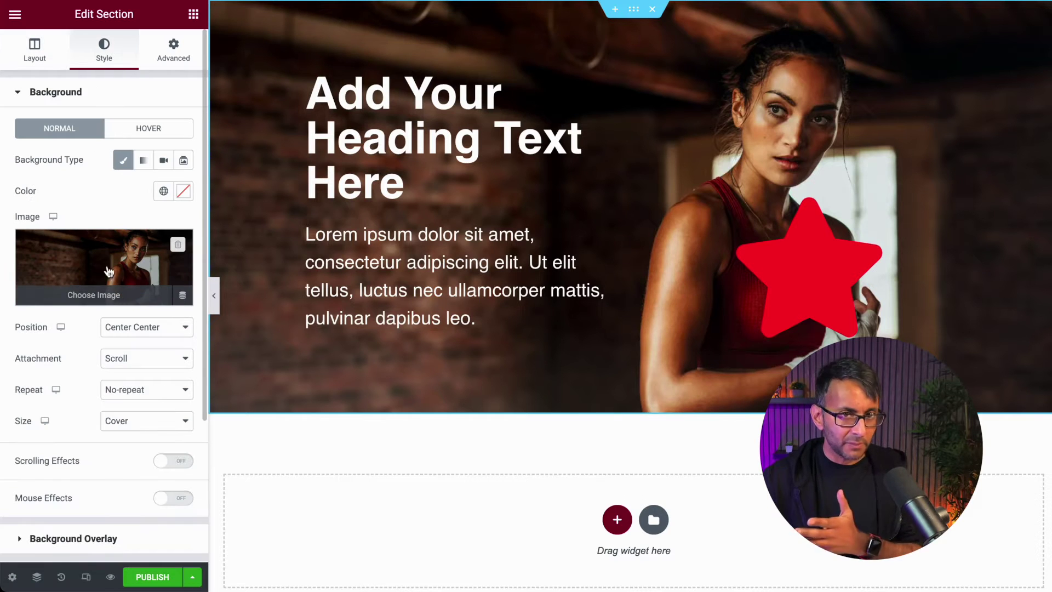
scroll(130, 403, down, 3)
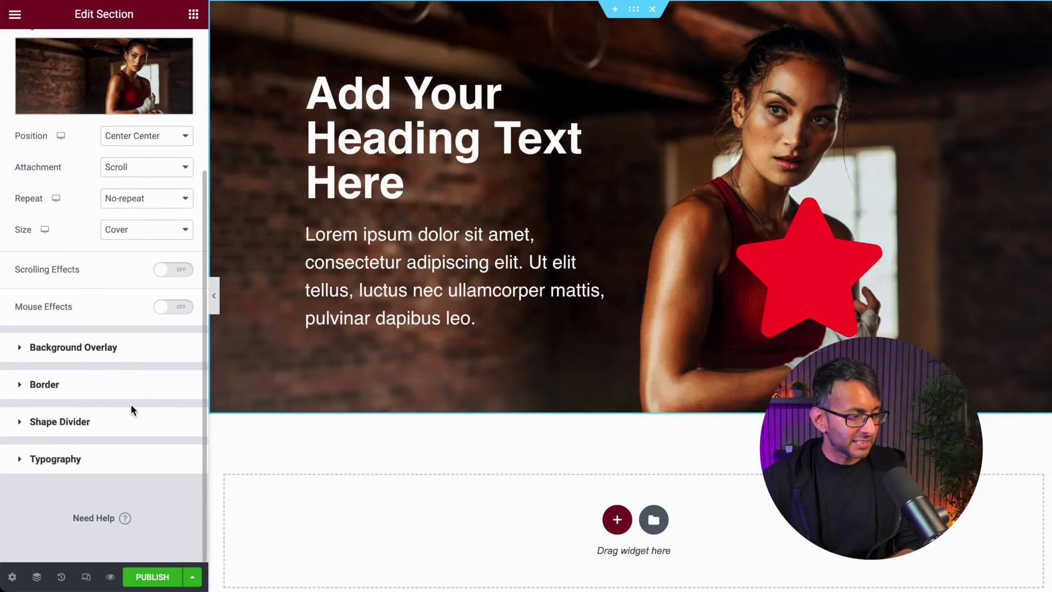
click(121, 351)
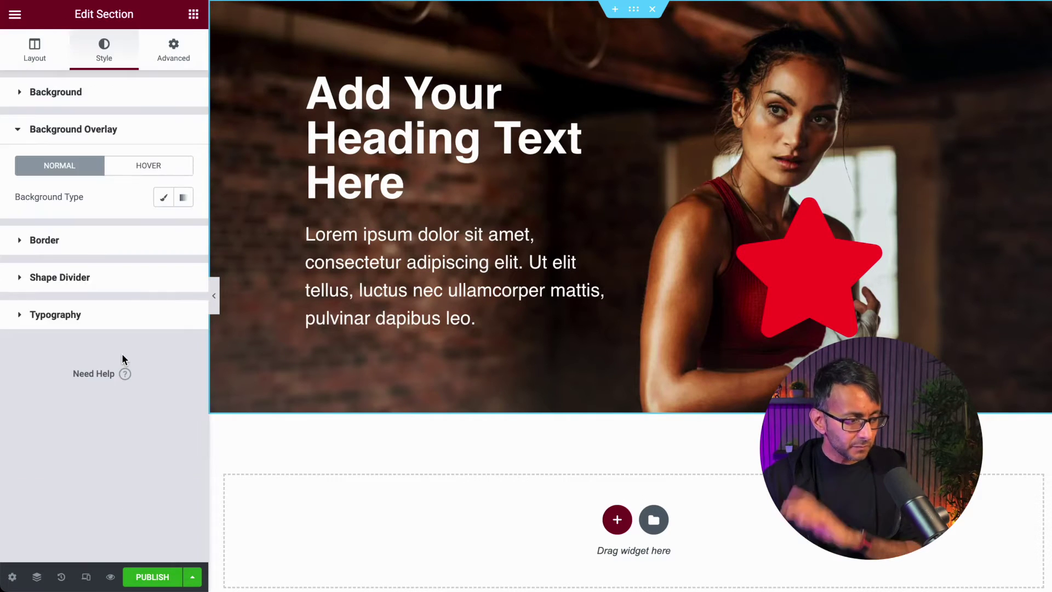
click(183, 198)
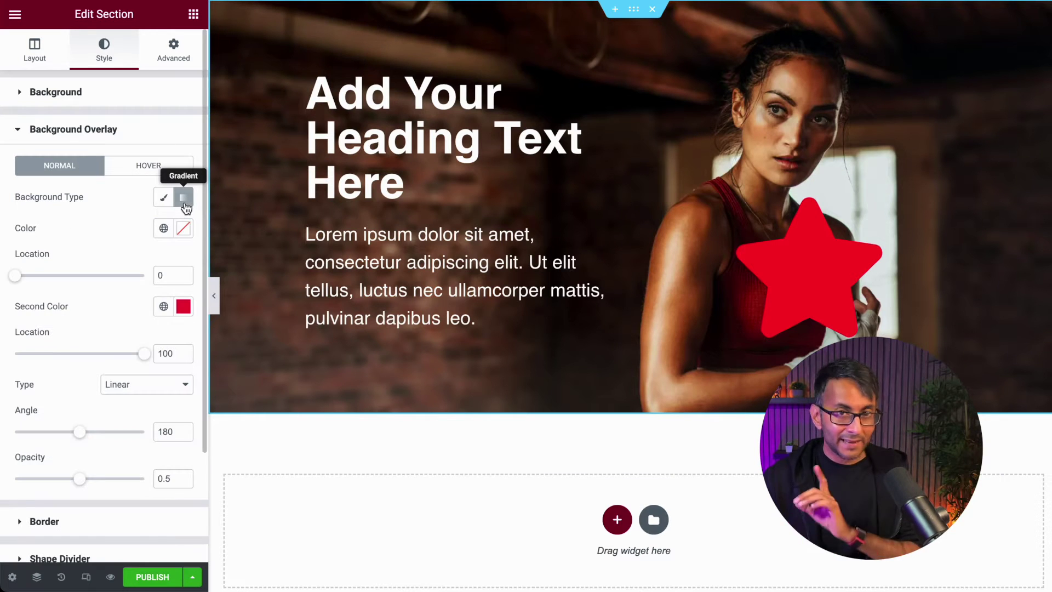
click(183, 306)
double_click(135, 532)
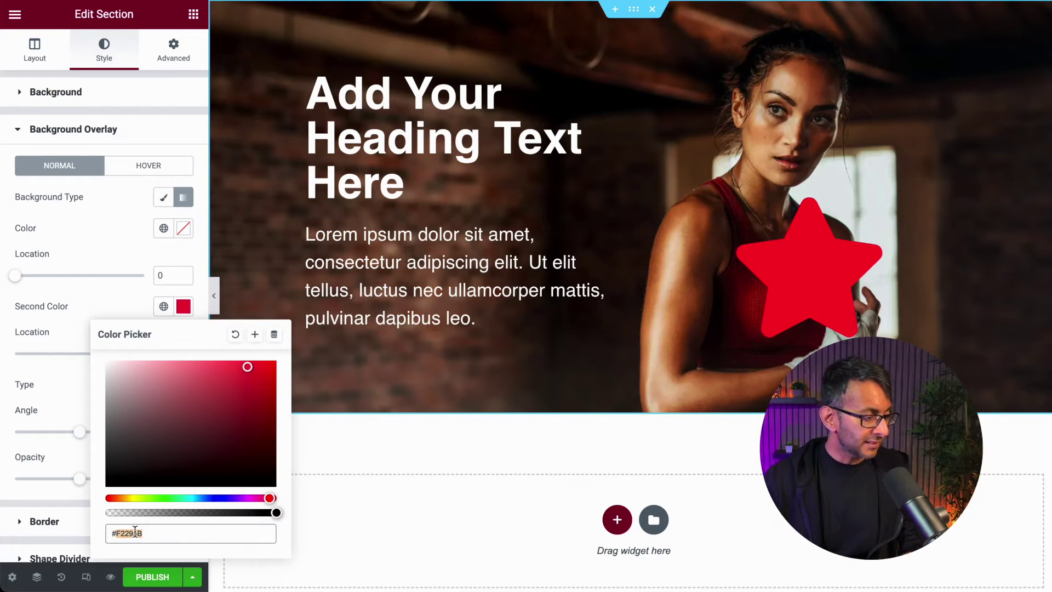
text(ff0050)
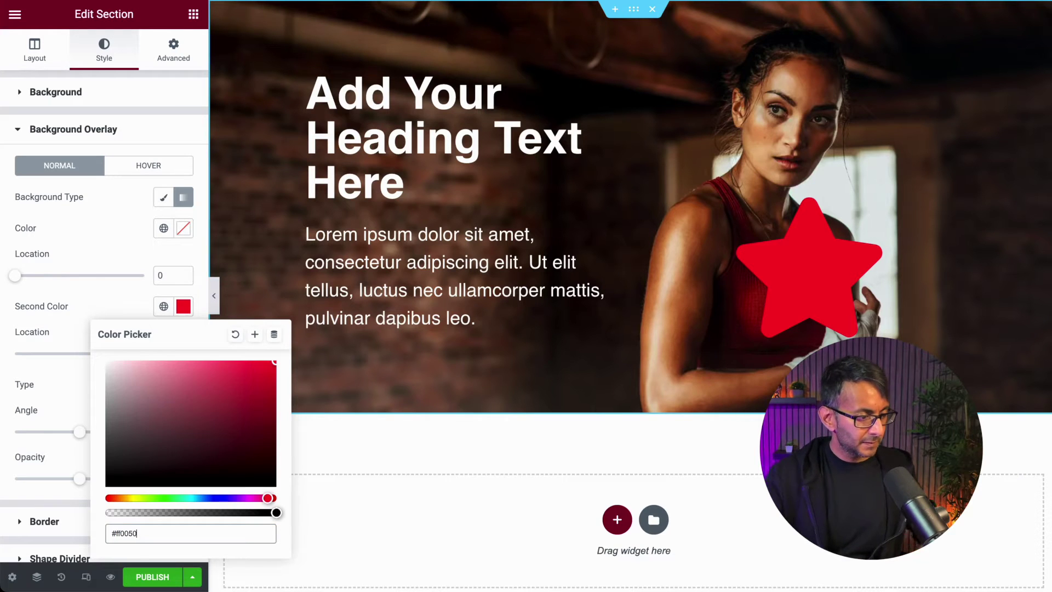
click(109, 250)
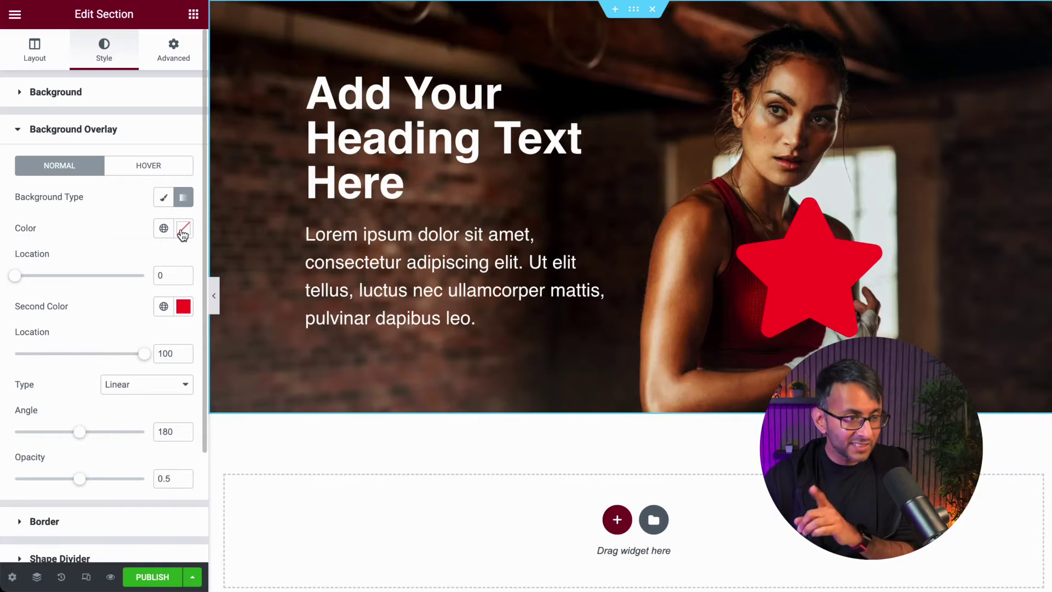
Step: Set the gradient's first colour alpha to 0 so it is fully transparent
click(182, 230)
drag(277, 434, 99, 432)
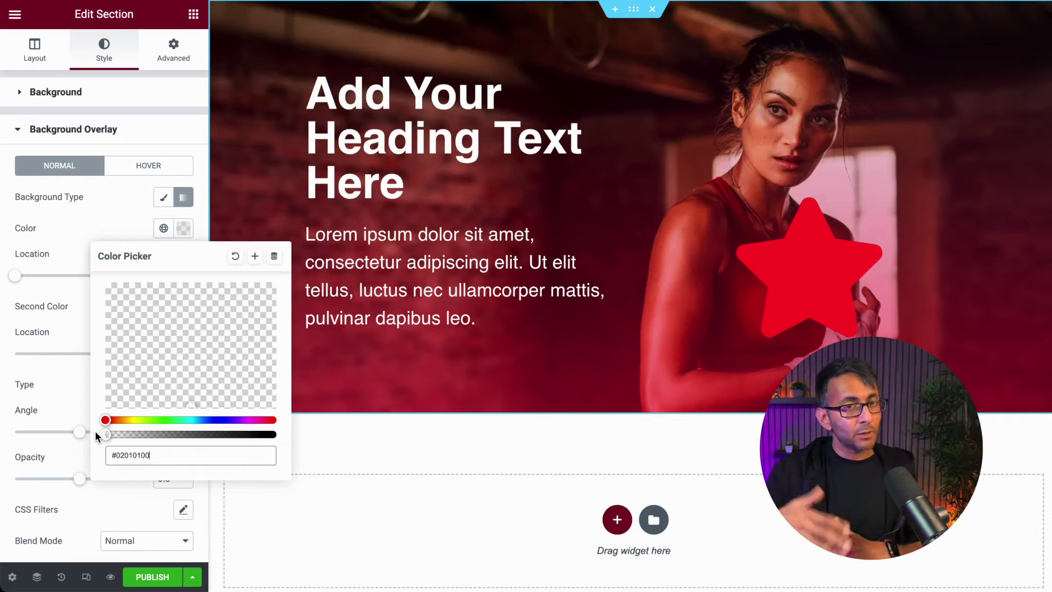
click(164, 287)
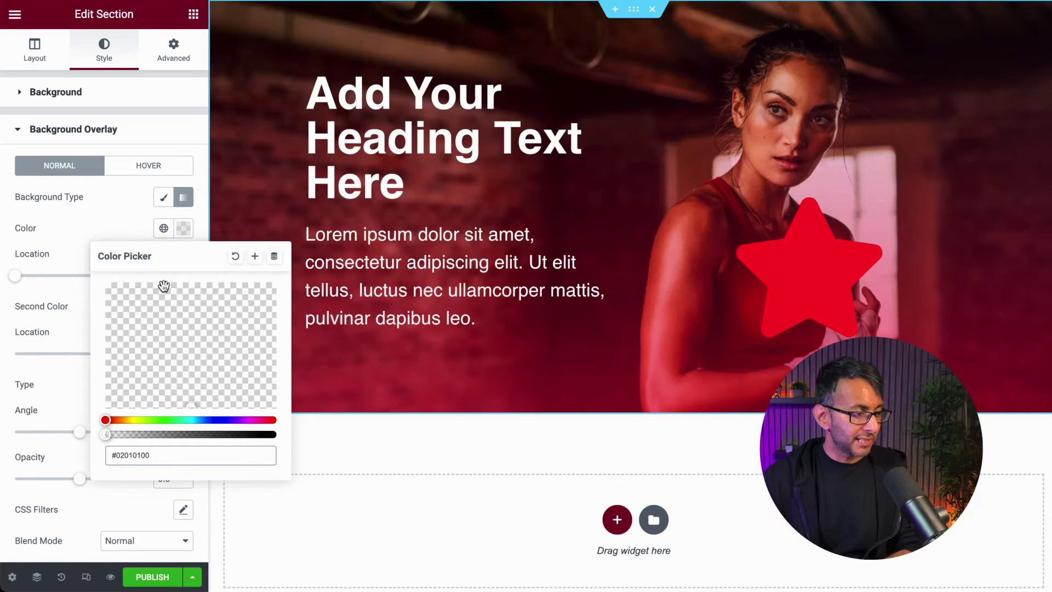
click(64, 223)
Step: Set the overlay gradient angle to 270° and try red-stop locations between 24 and 94
drag(174, 432, 118, 426)
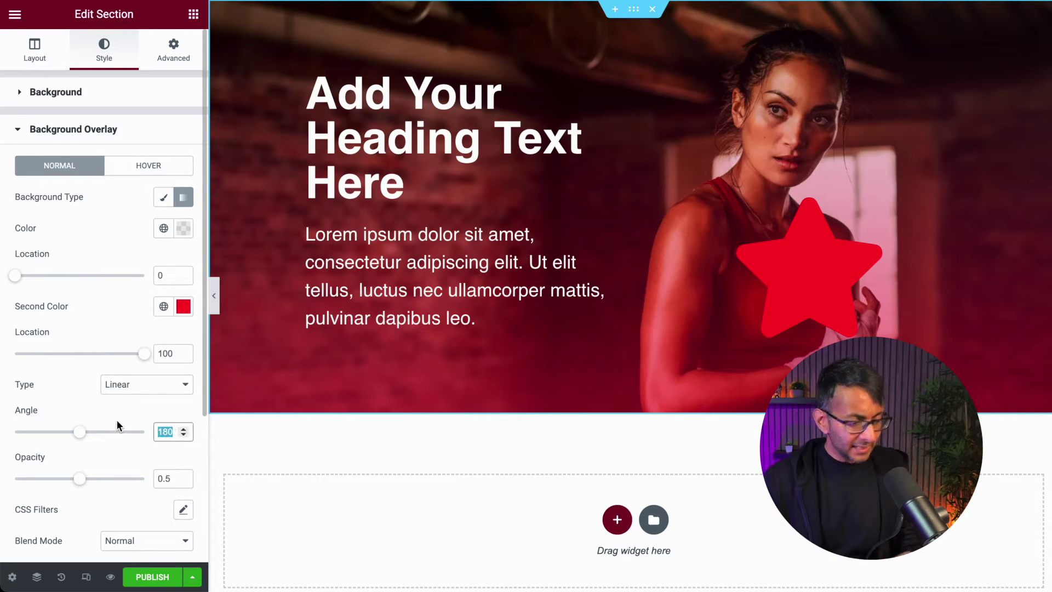
text(270)
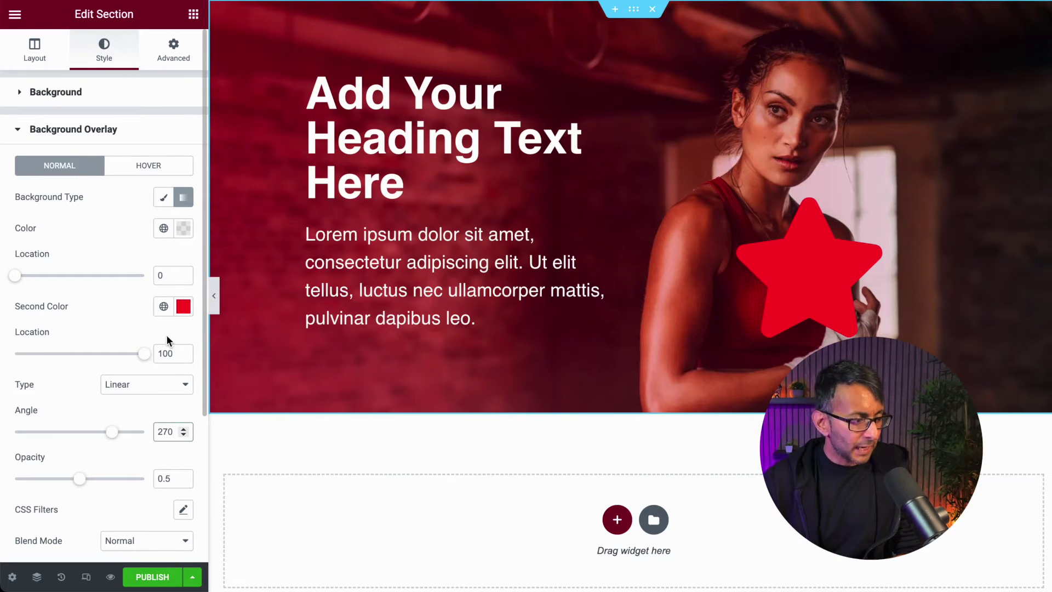
click(145, 355)
drag(145, 355, 51, 359)
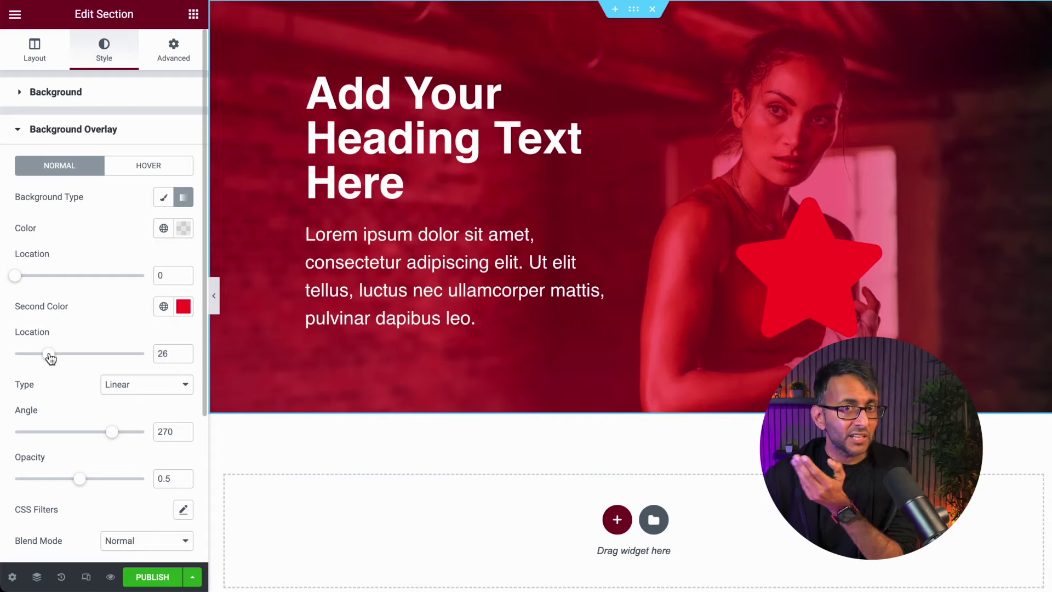
mouse_move(50, 358)
mouse_down()
mouse_move(9, 360)
mouse_move(47, 362)
mouse_up()
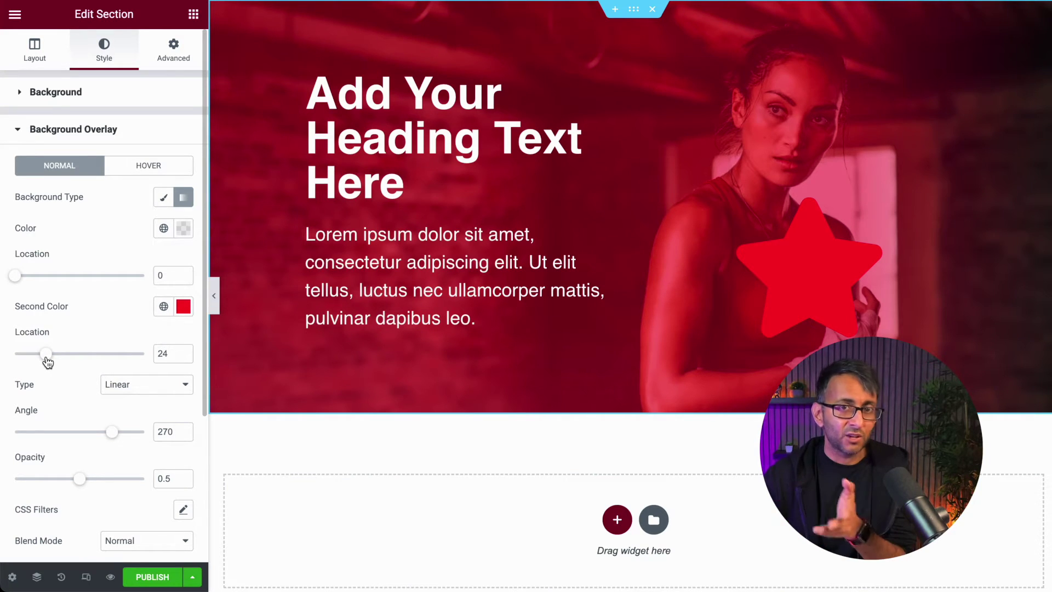
drag(48, 362, 138, 361)
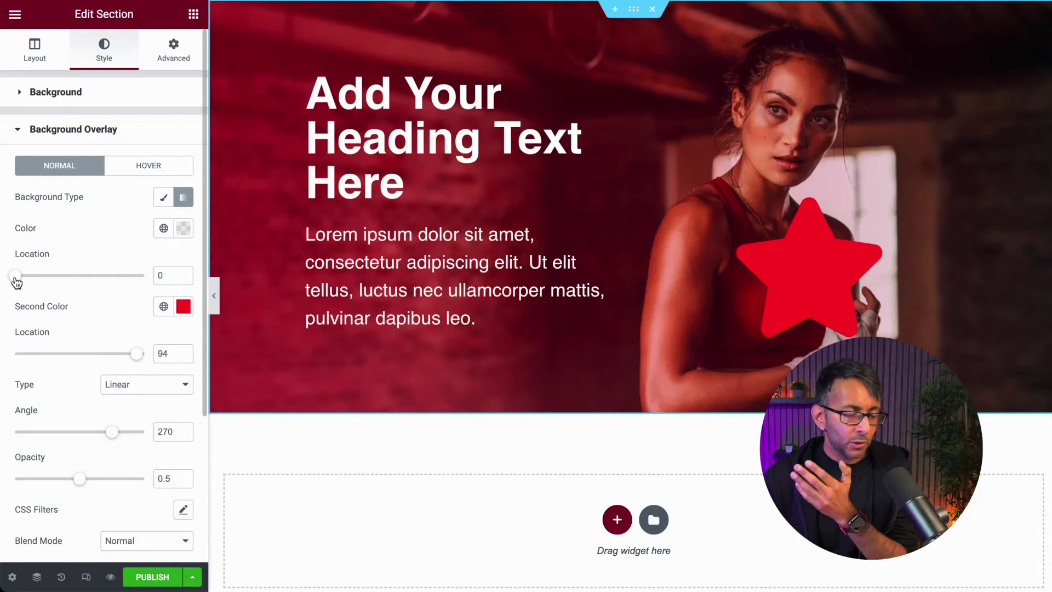
Step: Settle the gradient stops with the transparent start at 32 and red at 100
drag(16, 281, 99, 284)
drag(171, 354, 113, 352)
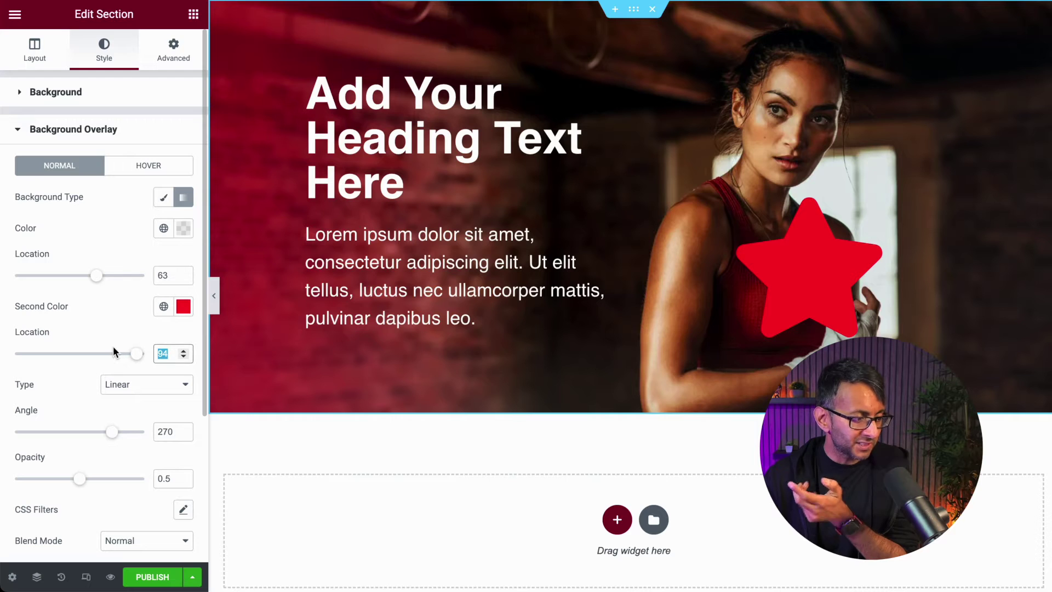
text(63)
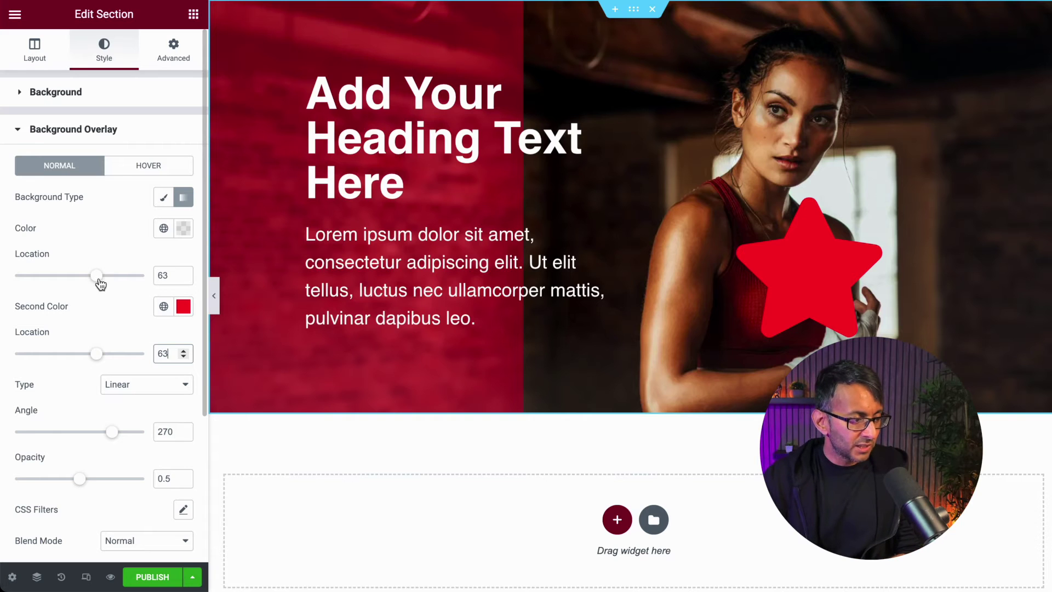
drag(96, 275, 15, 275)
drag(95, 355, 164, 354)
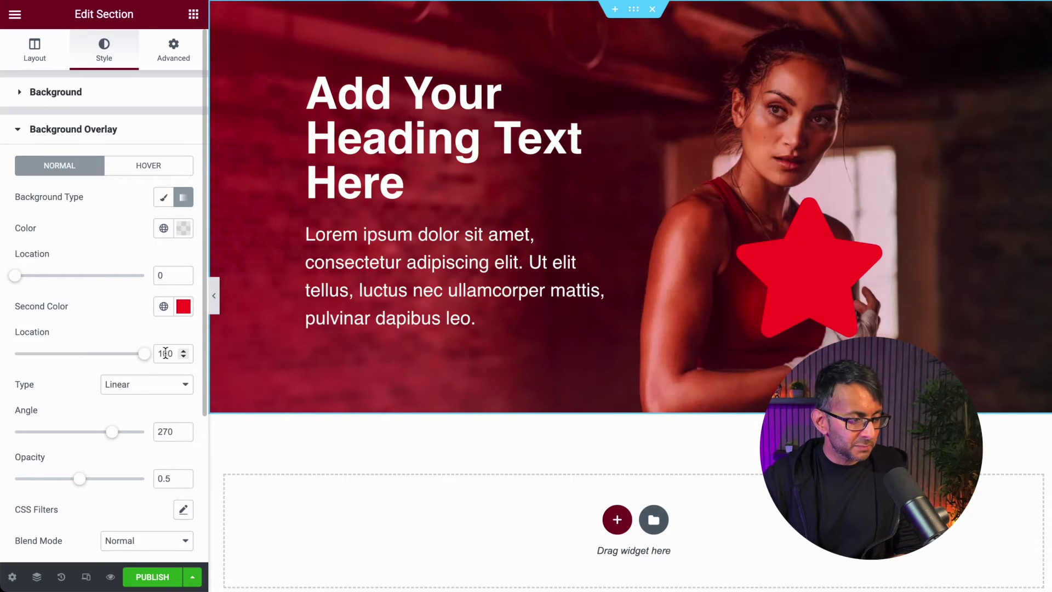
drag(19, 279, 57, 284)
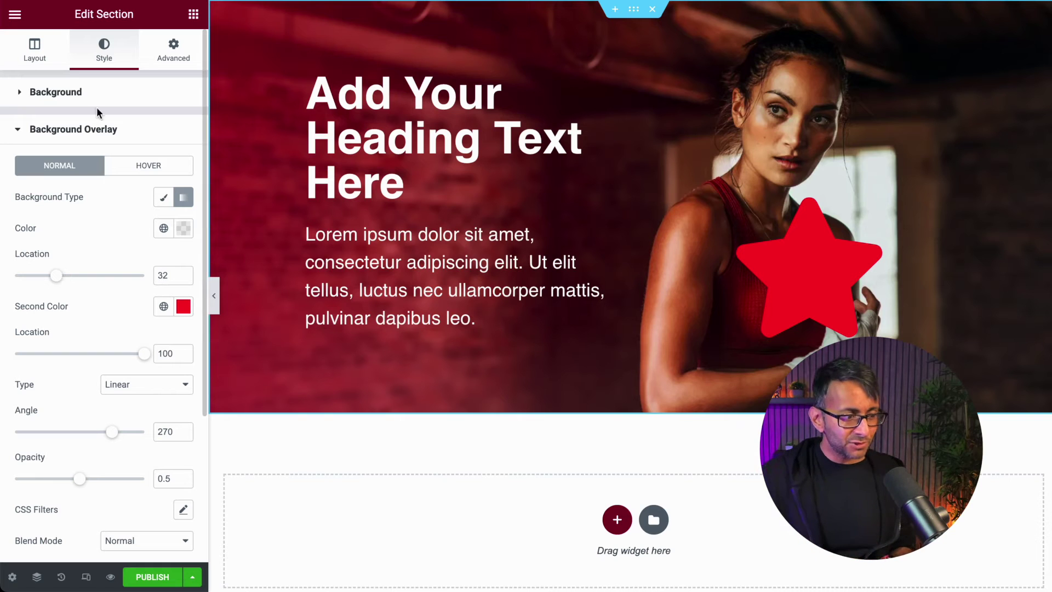
click(214, 309)
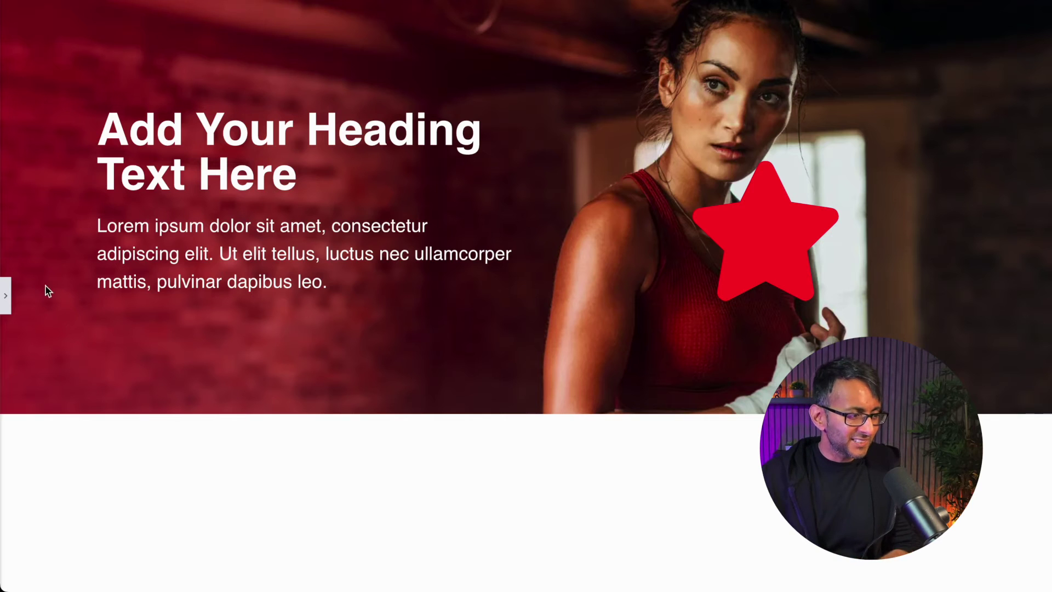
click(5, 298)
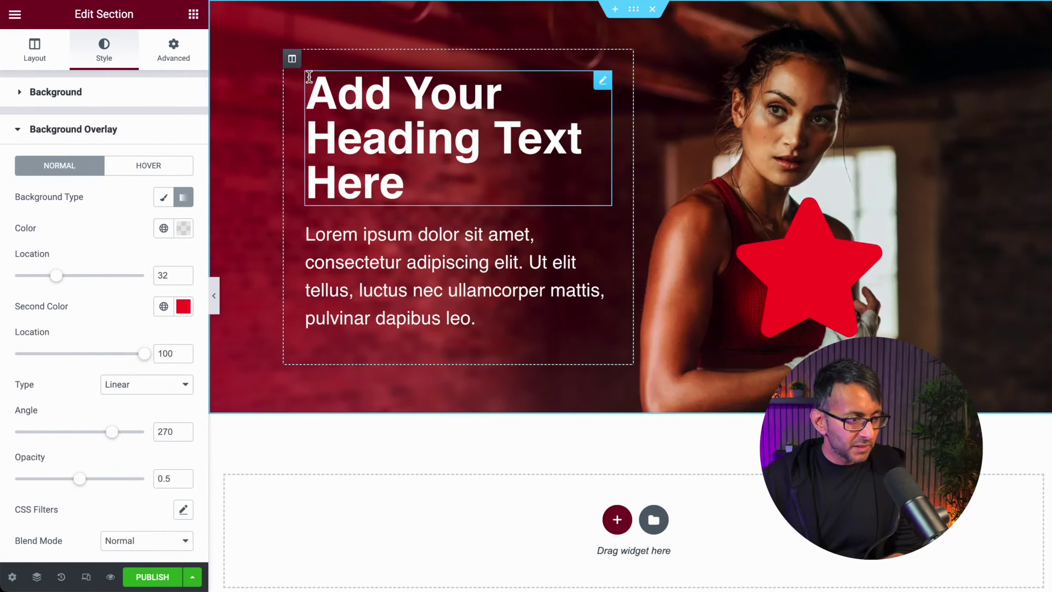
Step: Give the text column a gradient background with second colour #ff0050
click(292, 60)
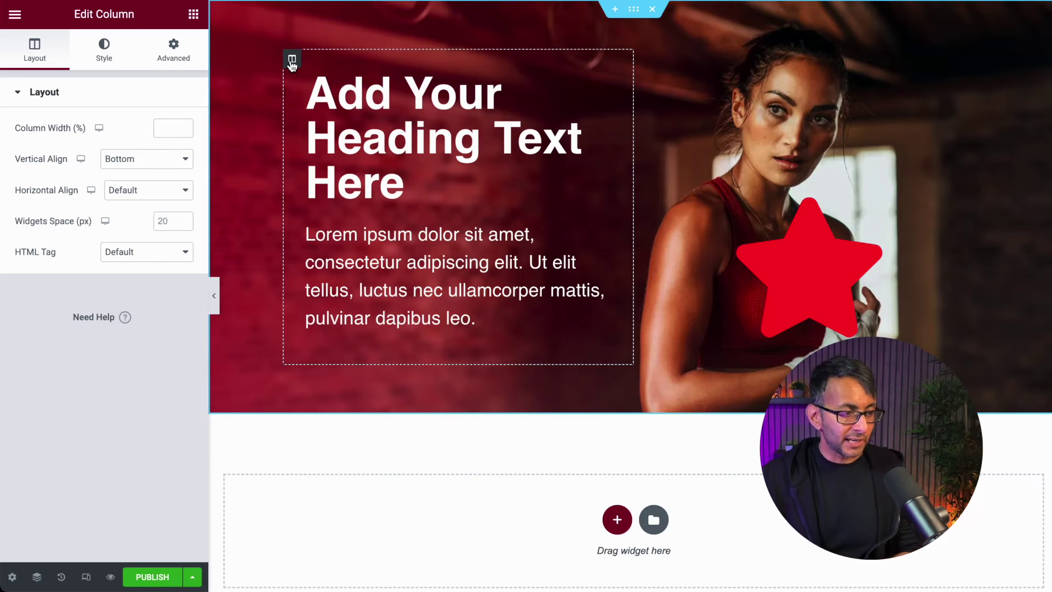
click(105, 50)
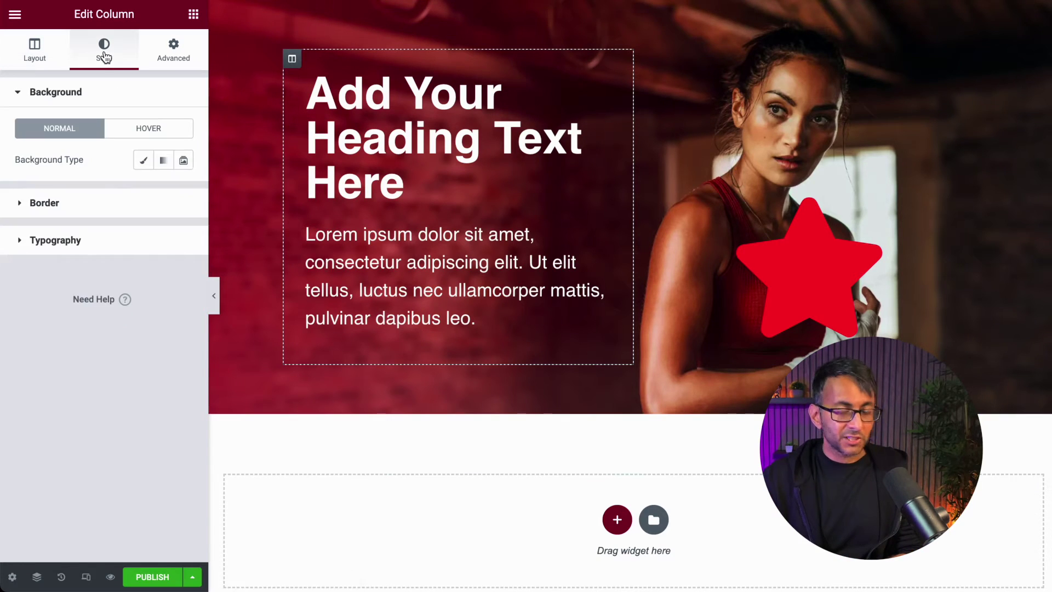
click(164, 162)
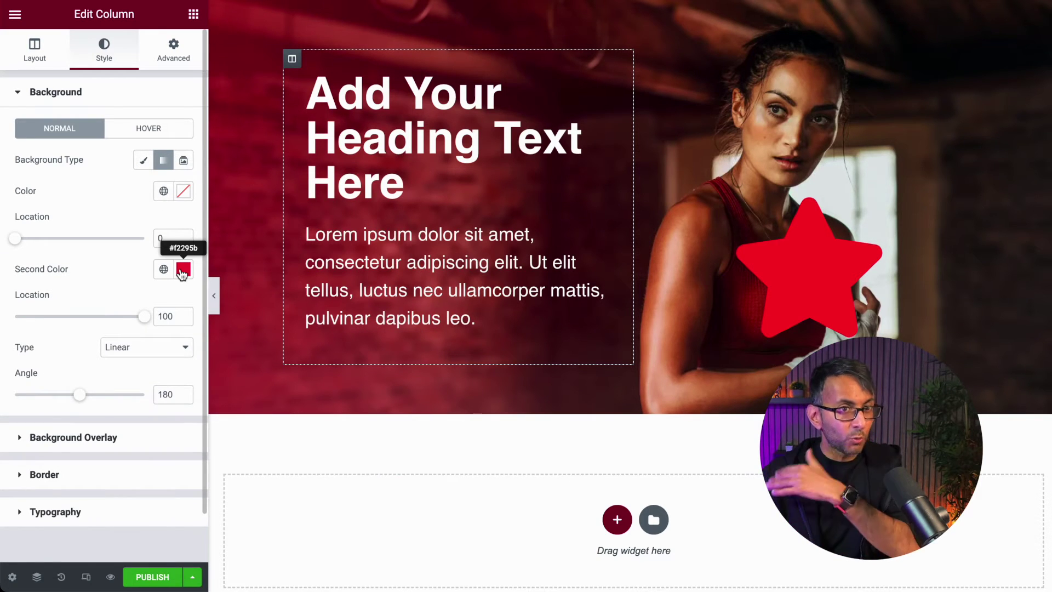
click(183, 270)
double_click(139, 496)
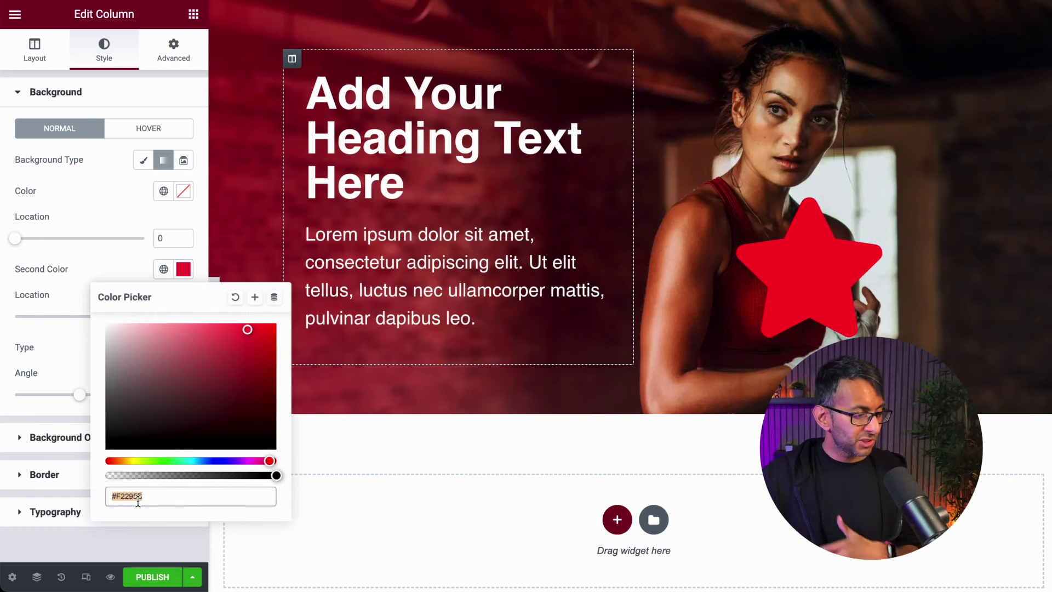
text(ff0050)
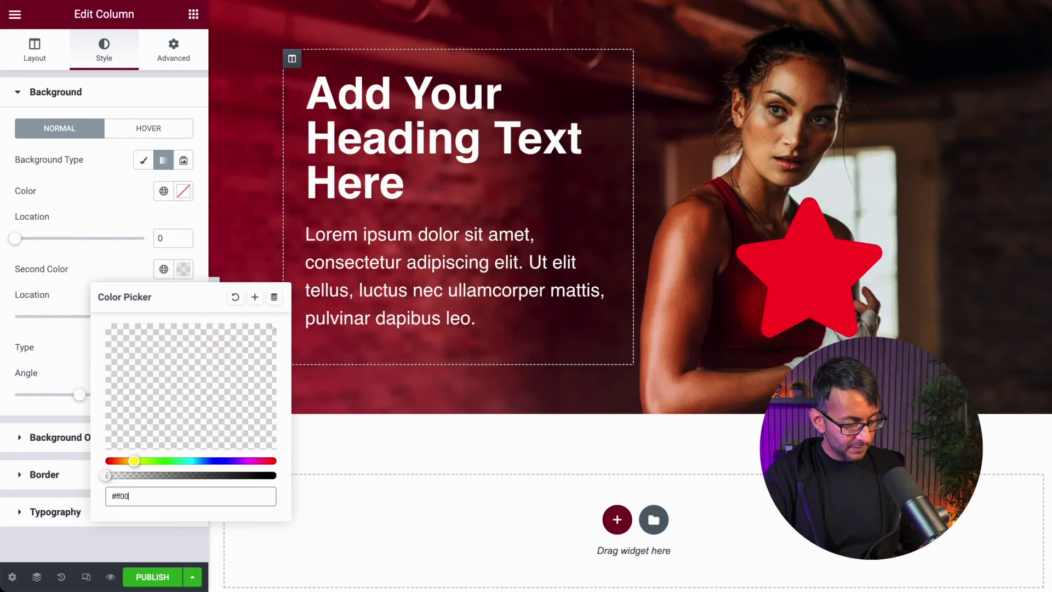
Step: Make the column gradient's first colour fully transparent and set its angle to 270°
click(183, 191)
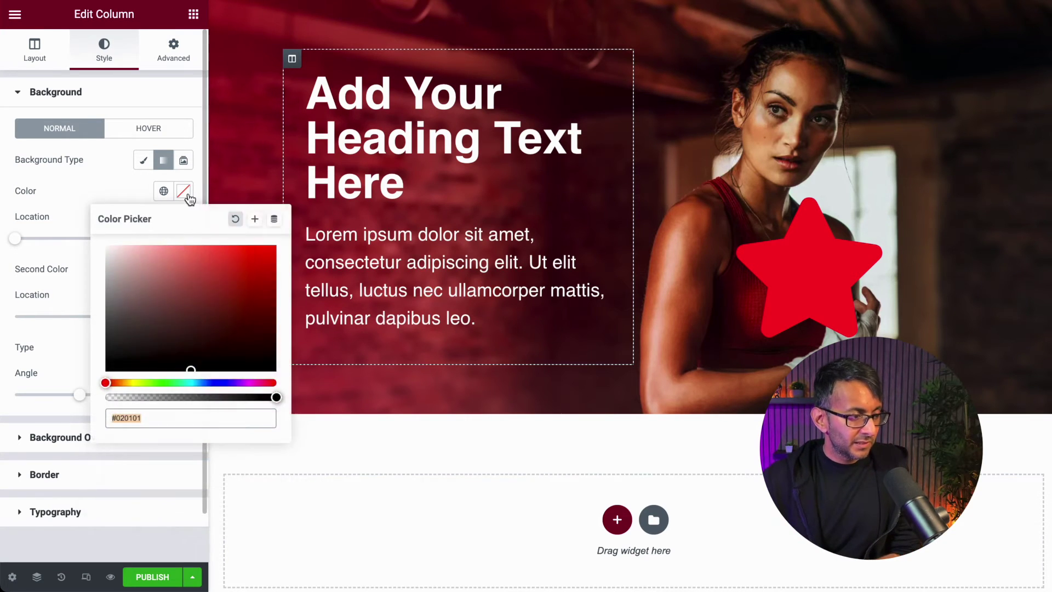
drag(276, 399, 84, 386)
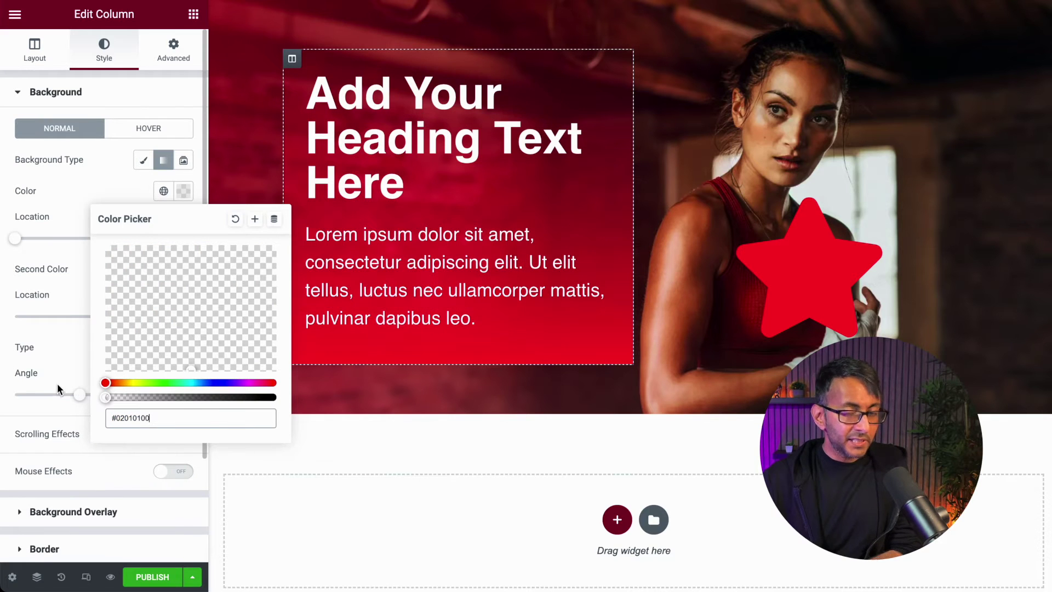
click(85, 191)
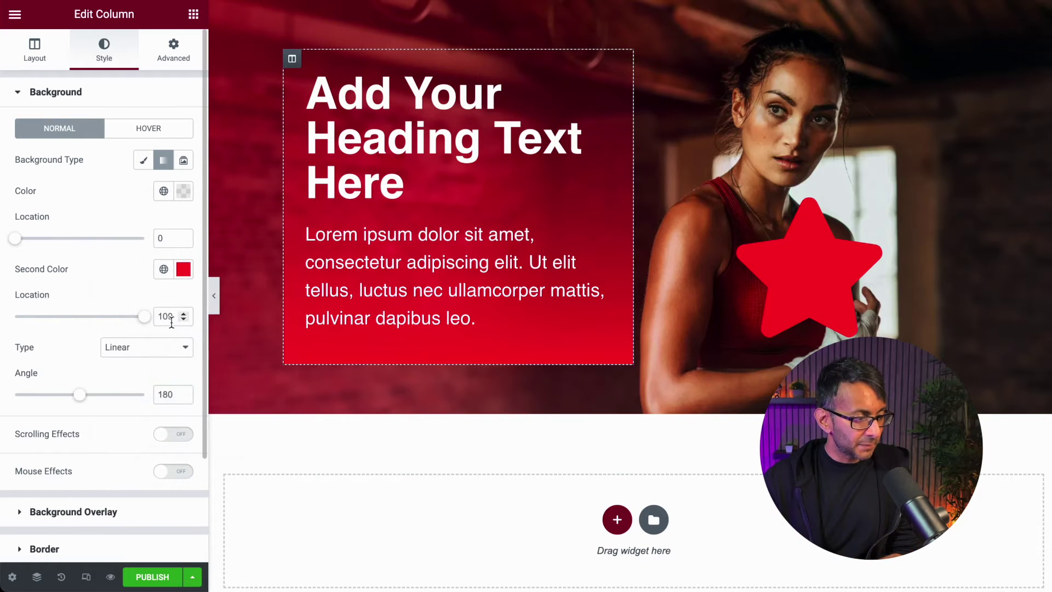
double_click(165, 394)
text(270)
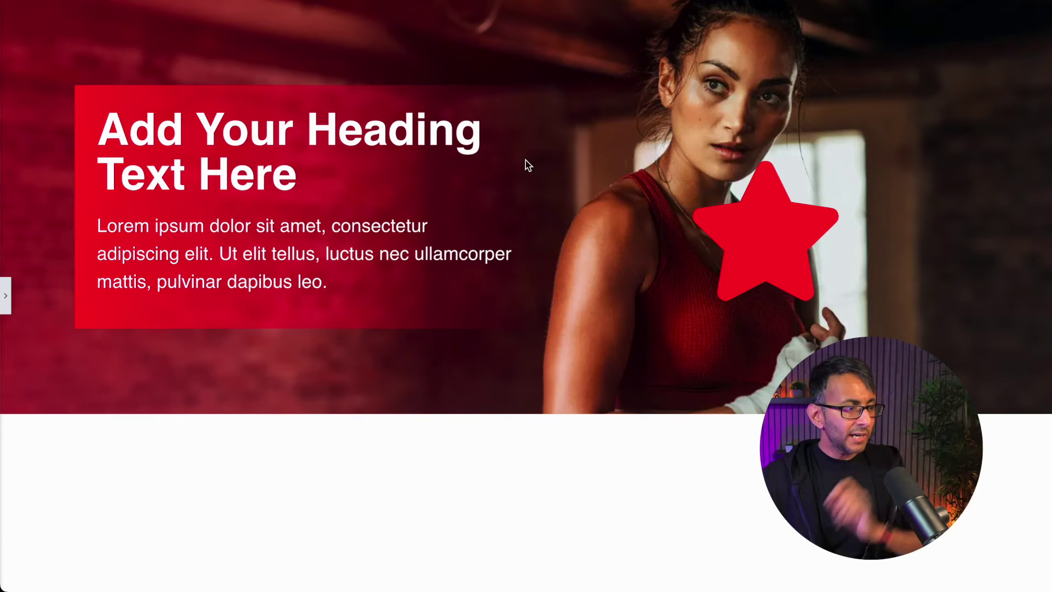
click(6, 304)
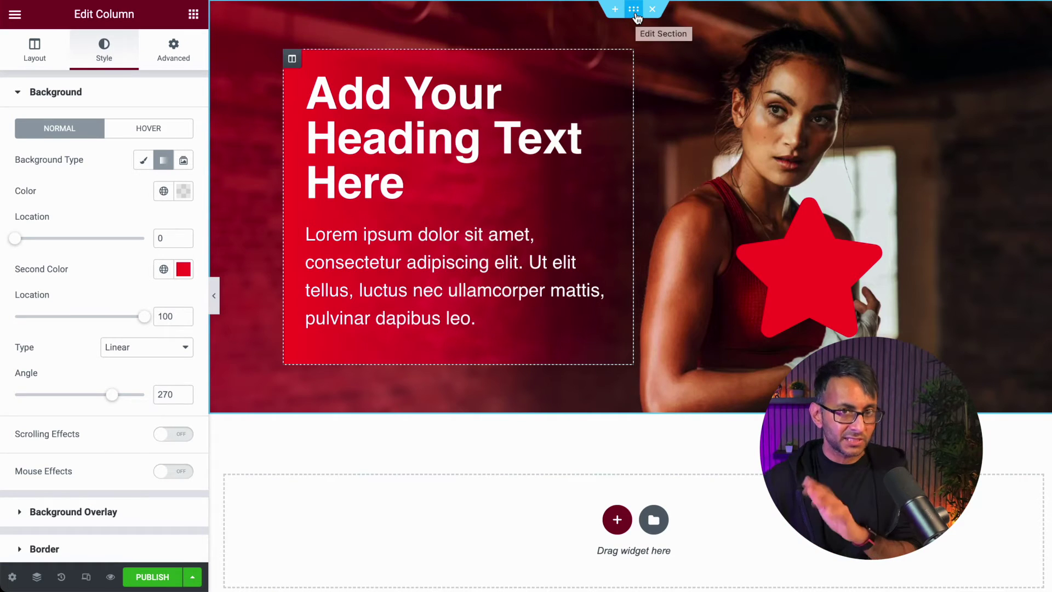
Step: Set the hero section's left padding to 0
click(634, 10)
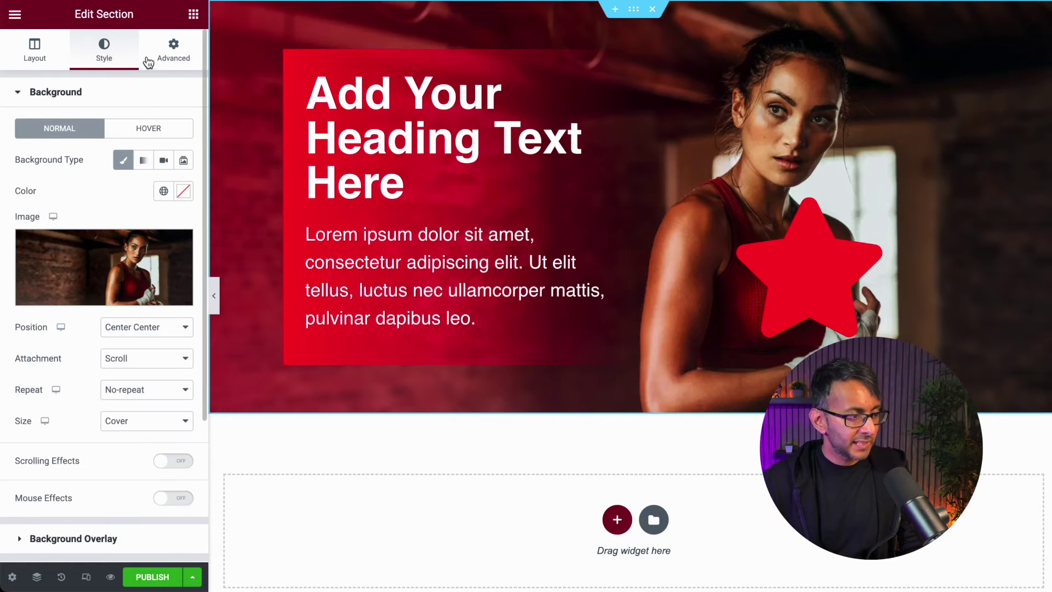
click(173, 51)
click(65, 204)
double_click(65, 204)
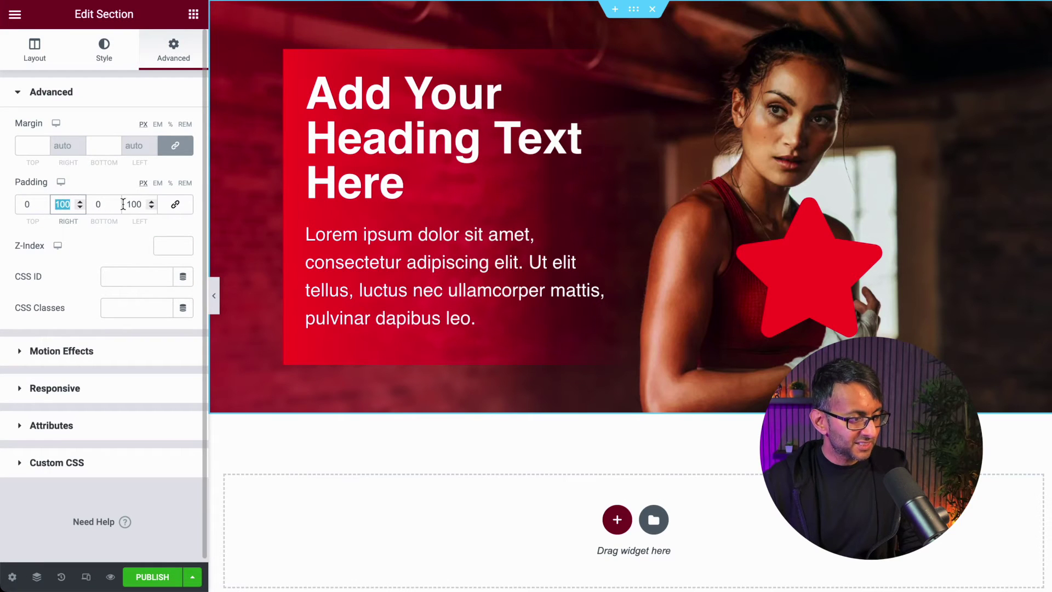
click(145, 204)
double_click(134, 203)
text(0)
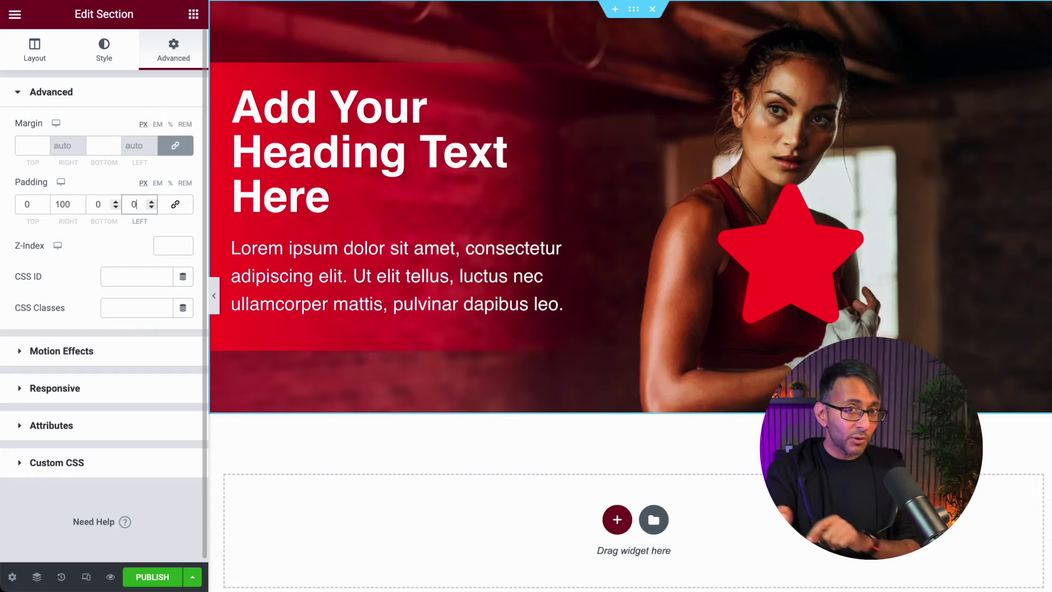
Step: Clear the hero section's minimum height value
click(635, 12)
double_click(174, 242)
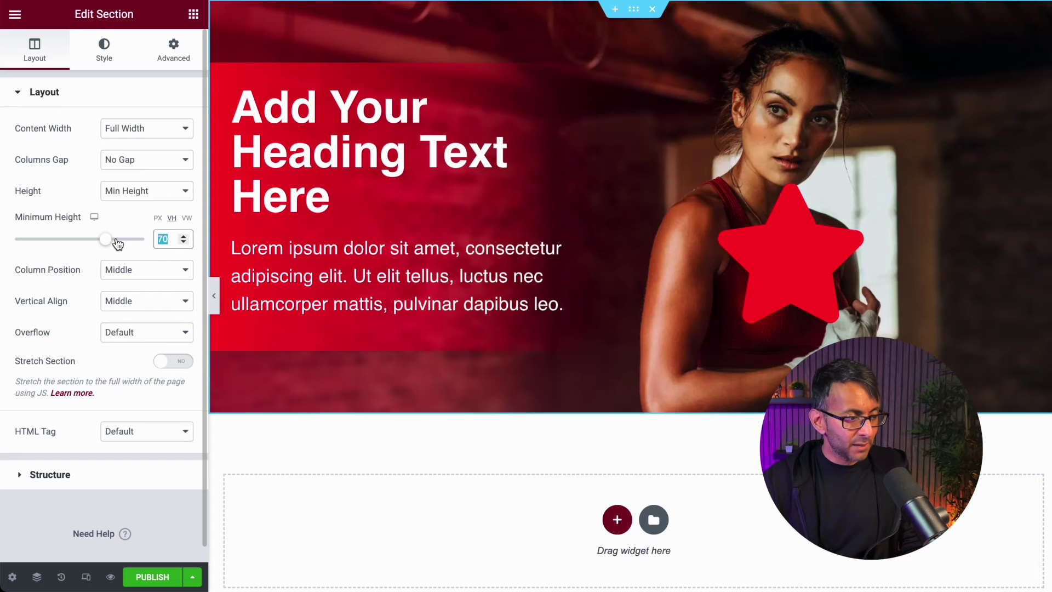
key(BackSpace)
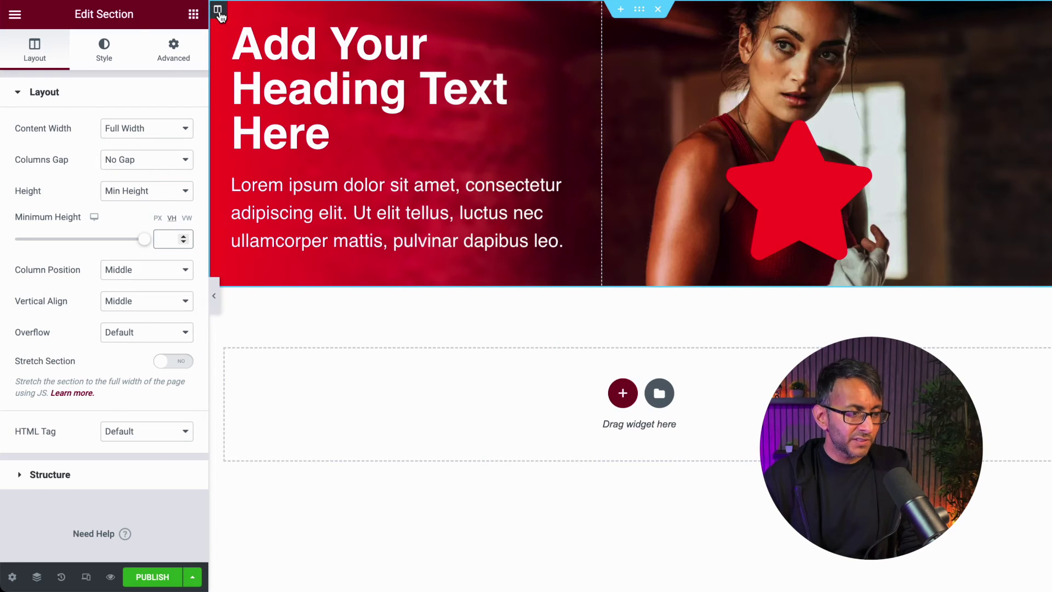
Step: Set the heading column's padding to 130 on the left and 120 top and bottom
click(219, 15)
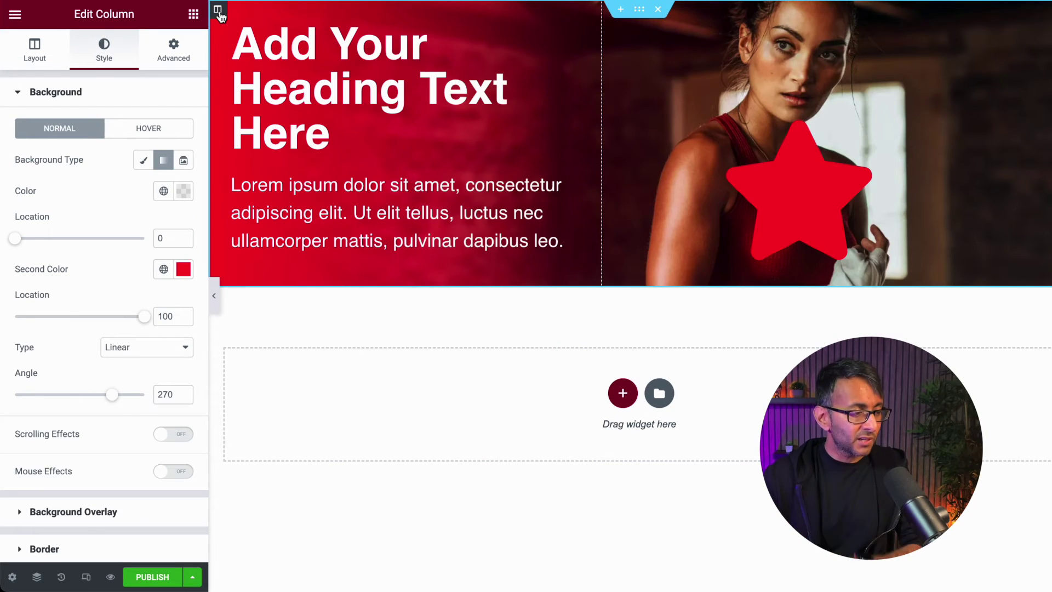
click(167, 53)
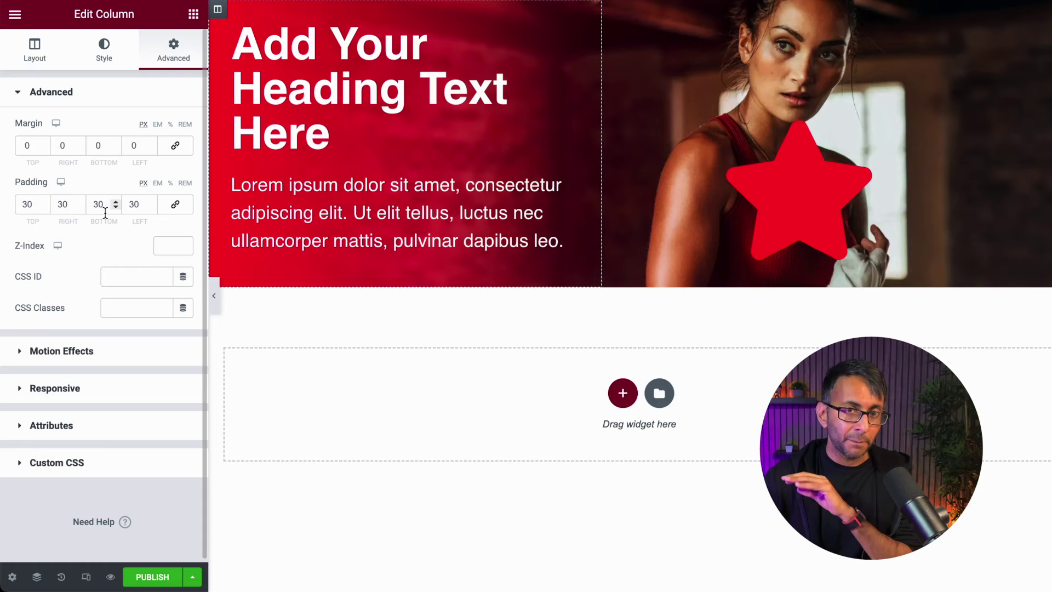
double_click(141, 208)
text(130)
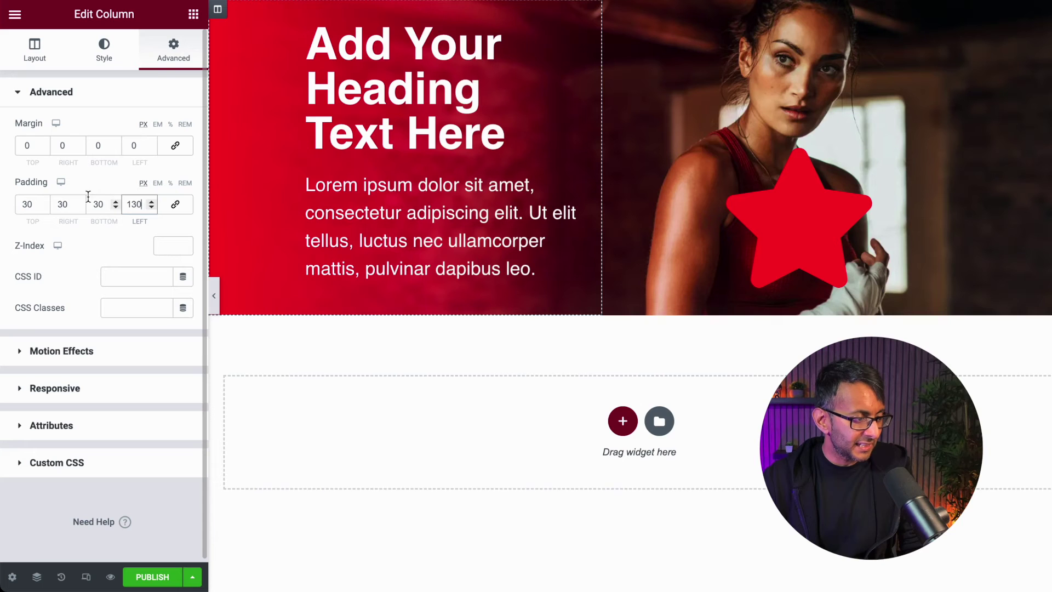
double_click(61, 204)
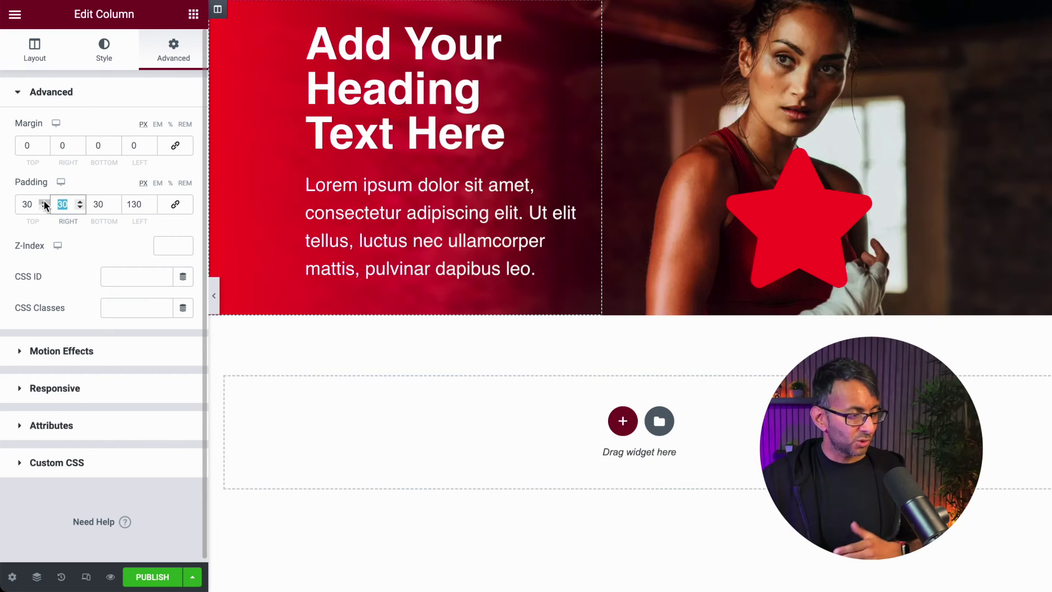
text(120)
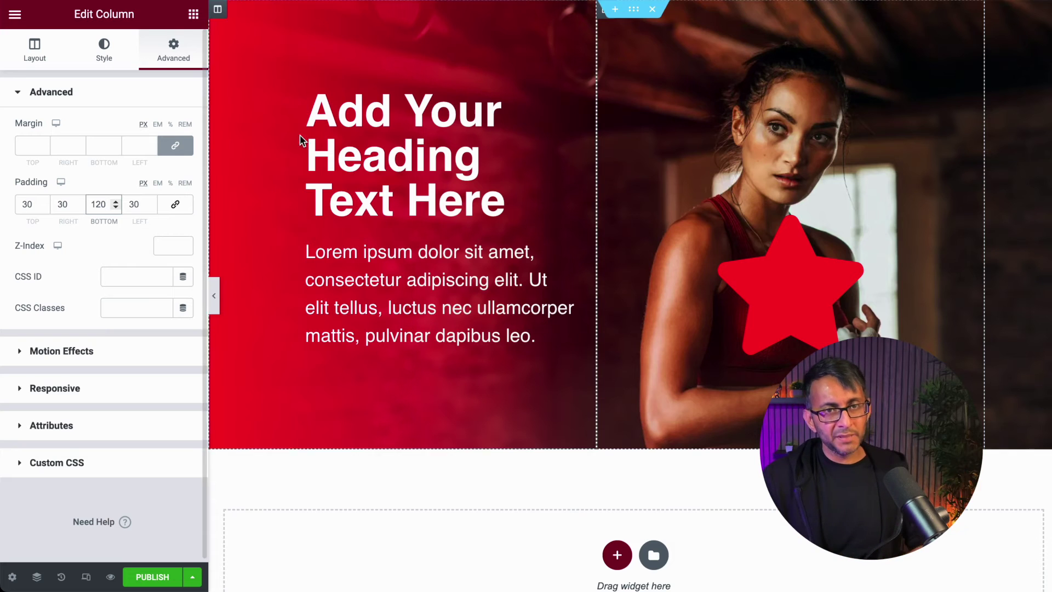
Step: Preview the hero and test the heading column's first gradient stop, leaving stops at 0 and 100
click(214, 296)
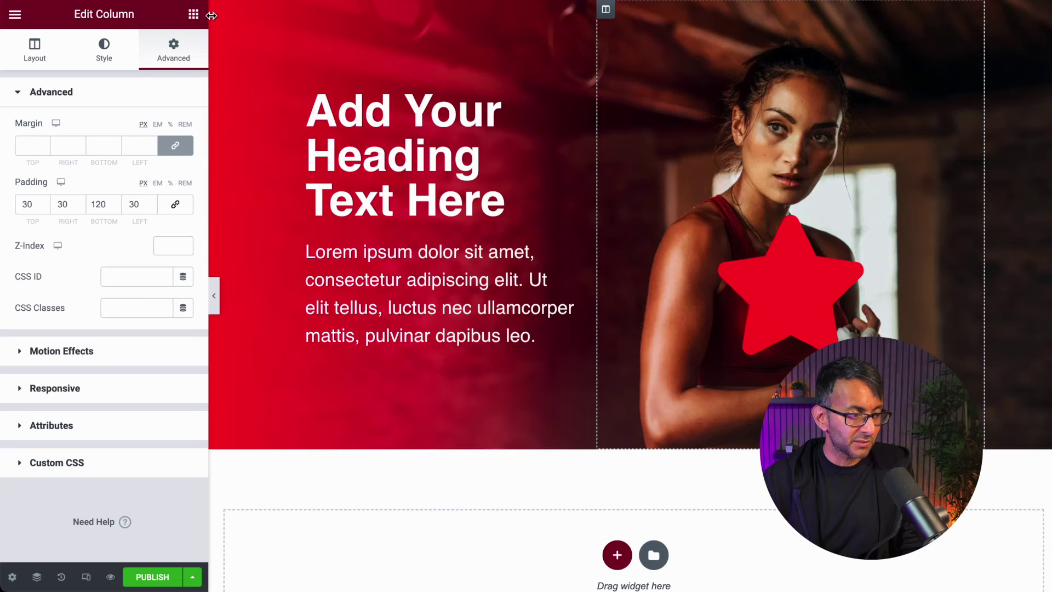
click(218, 9)
click(109, 71)
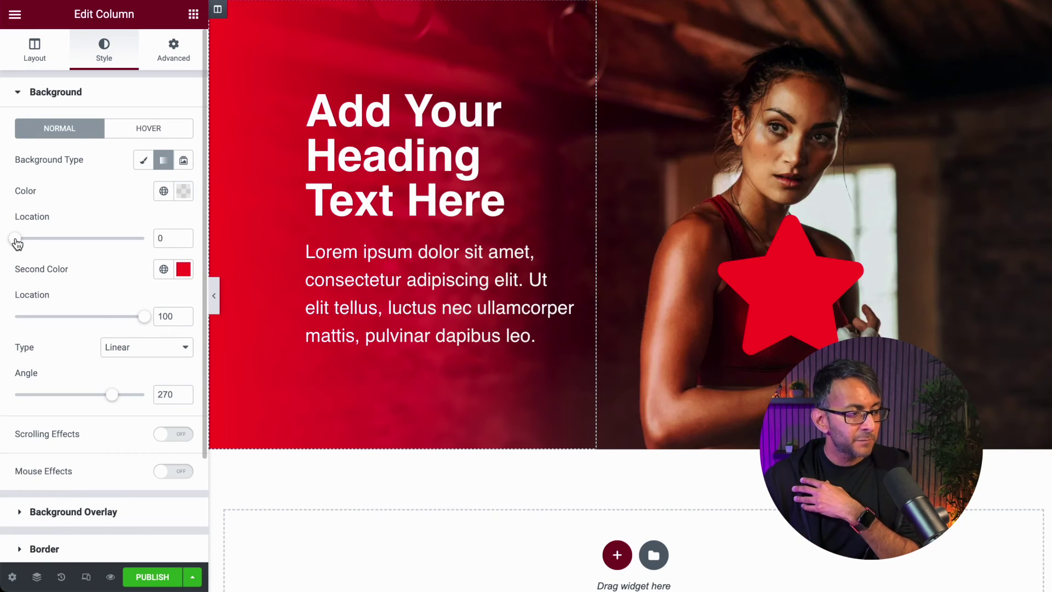
mouse_move(17, 244)
mouse_down()
mouse_move(102, 243)
mouse_move(2, 241)
mouse_up()
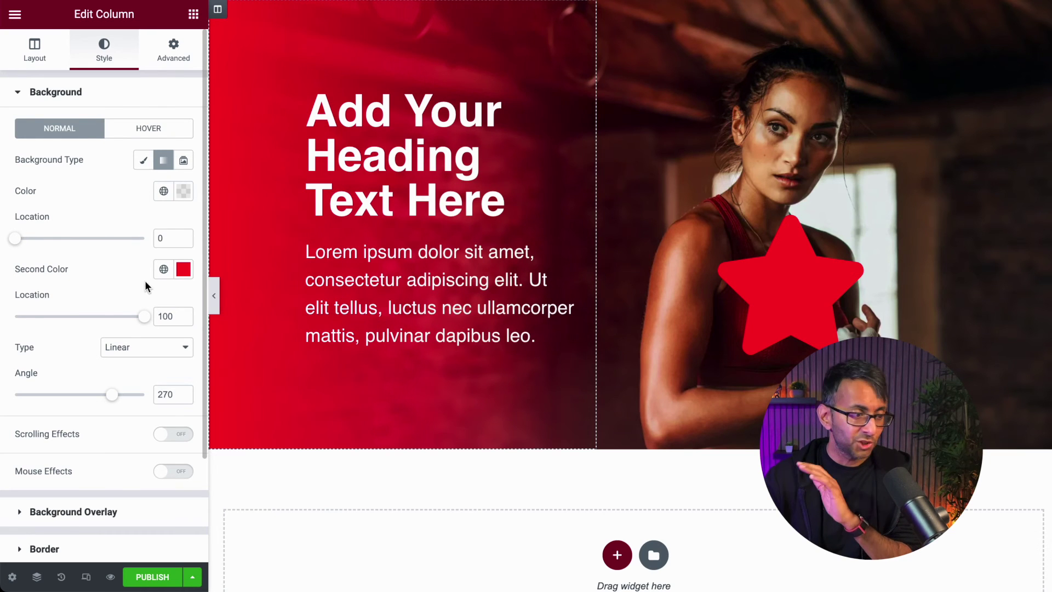
click(214, 295)
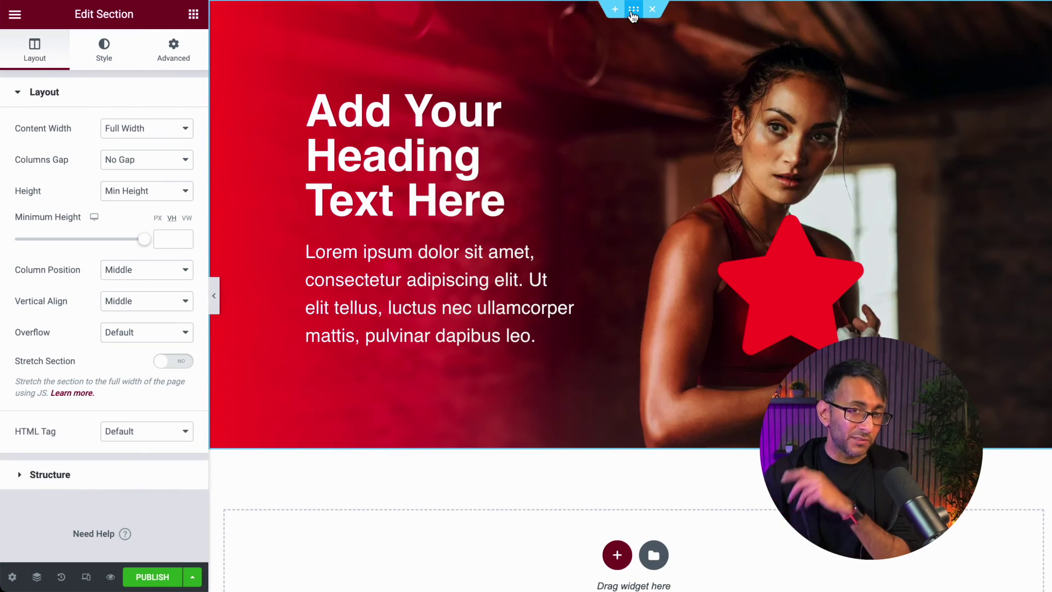
Step: Move the section overlay's transparent gradient stop from 32 to 0
click(104, 54)
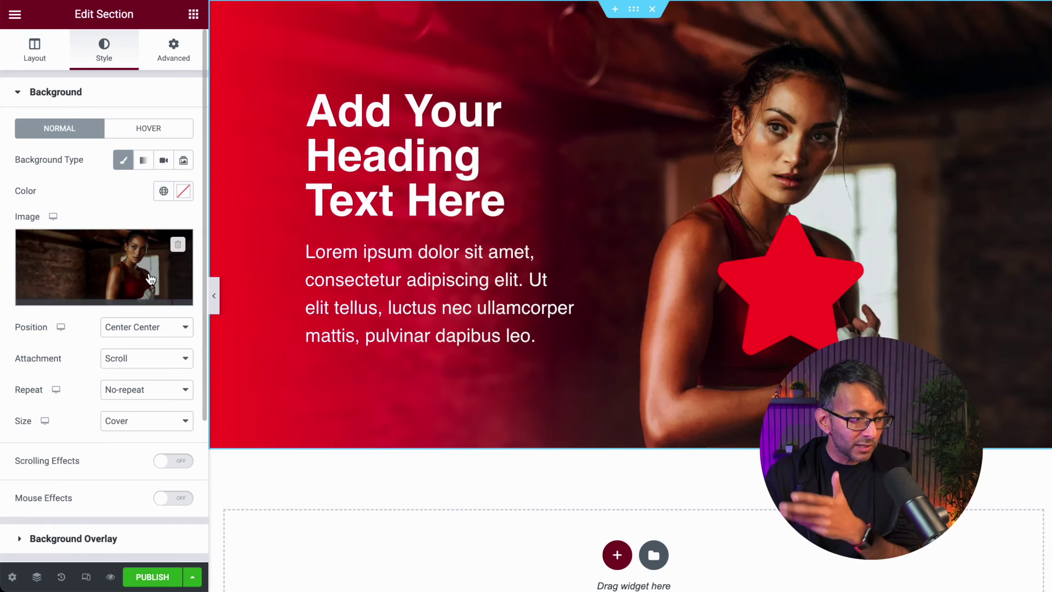
click(102, 538)
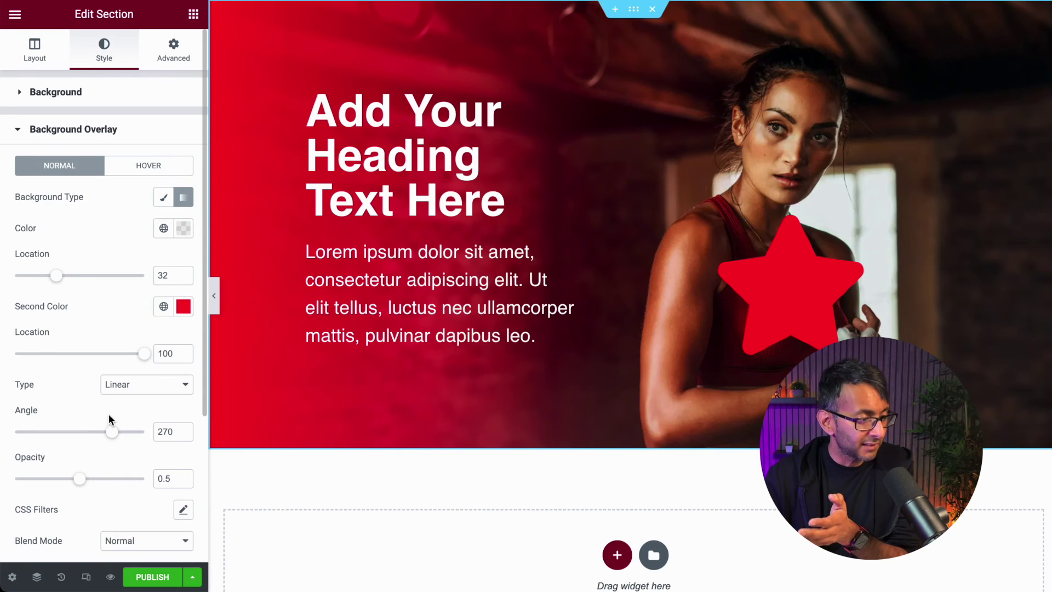
drag(59, 282, 3, 281)
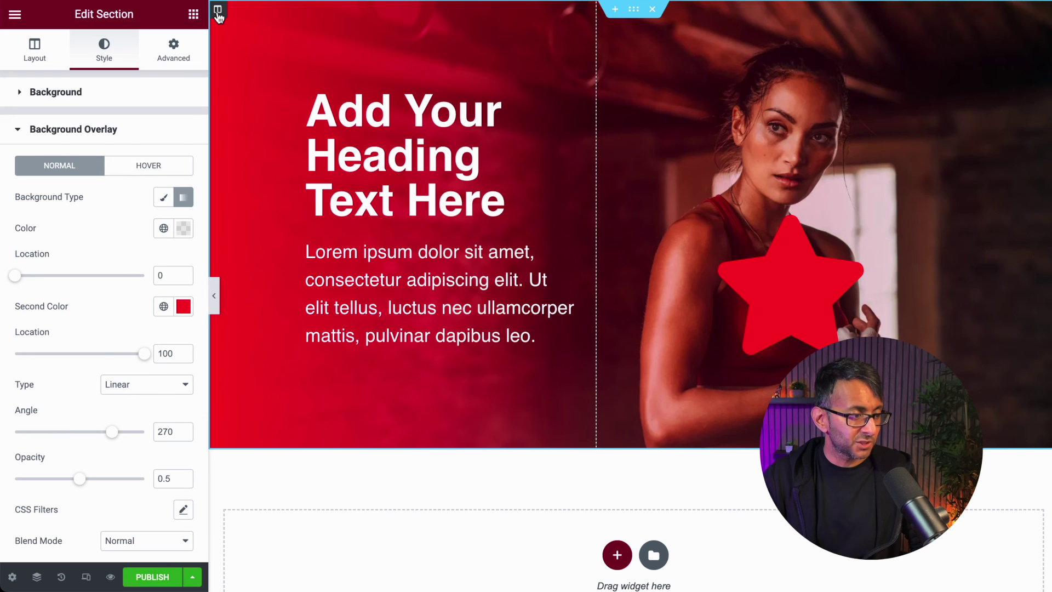
click(218, 9)
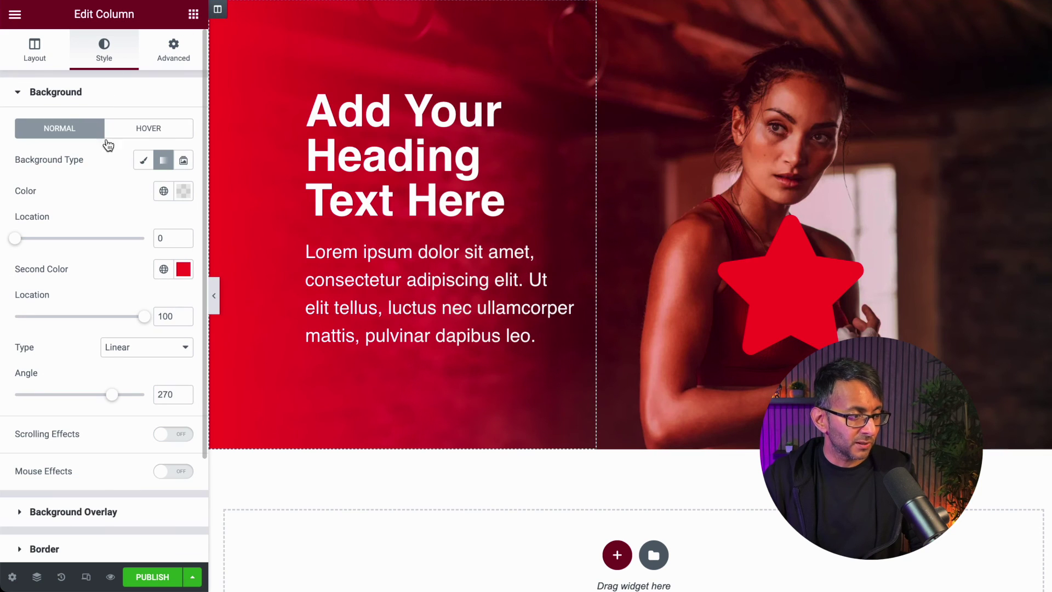
Step: Switch the heading column's background to Classic and preview the page
click(144, 160)
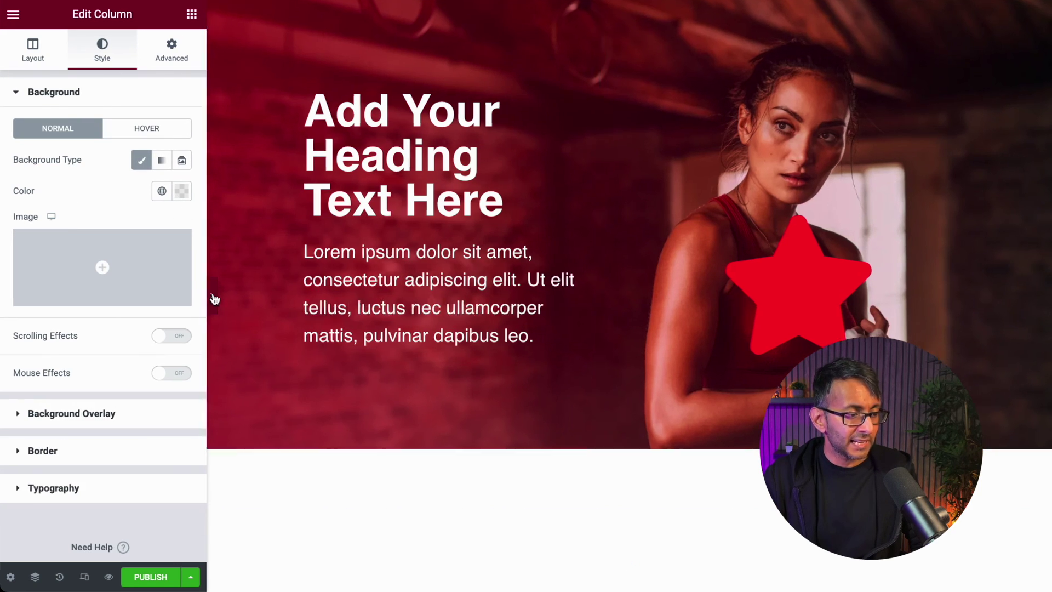
click(213, 296)
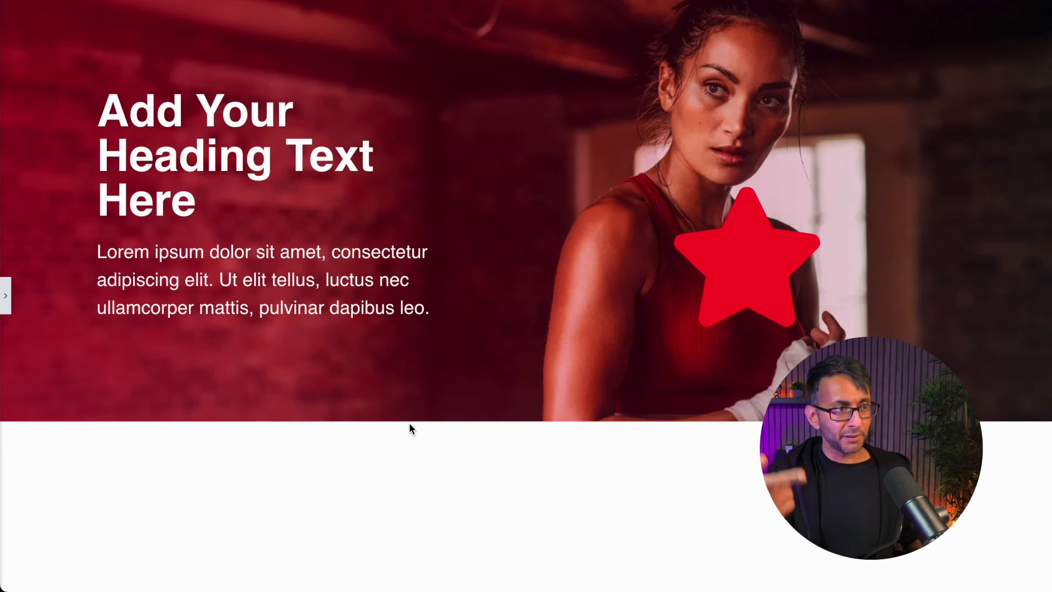